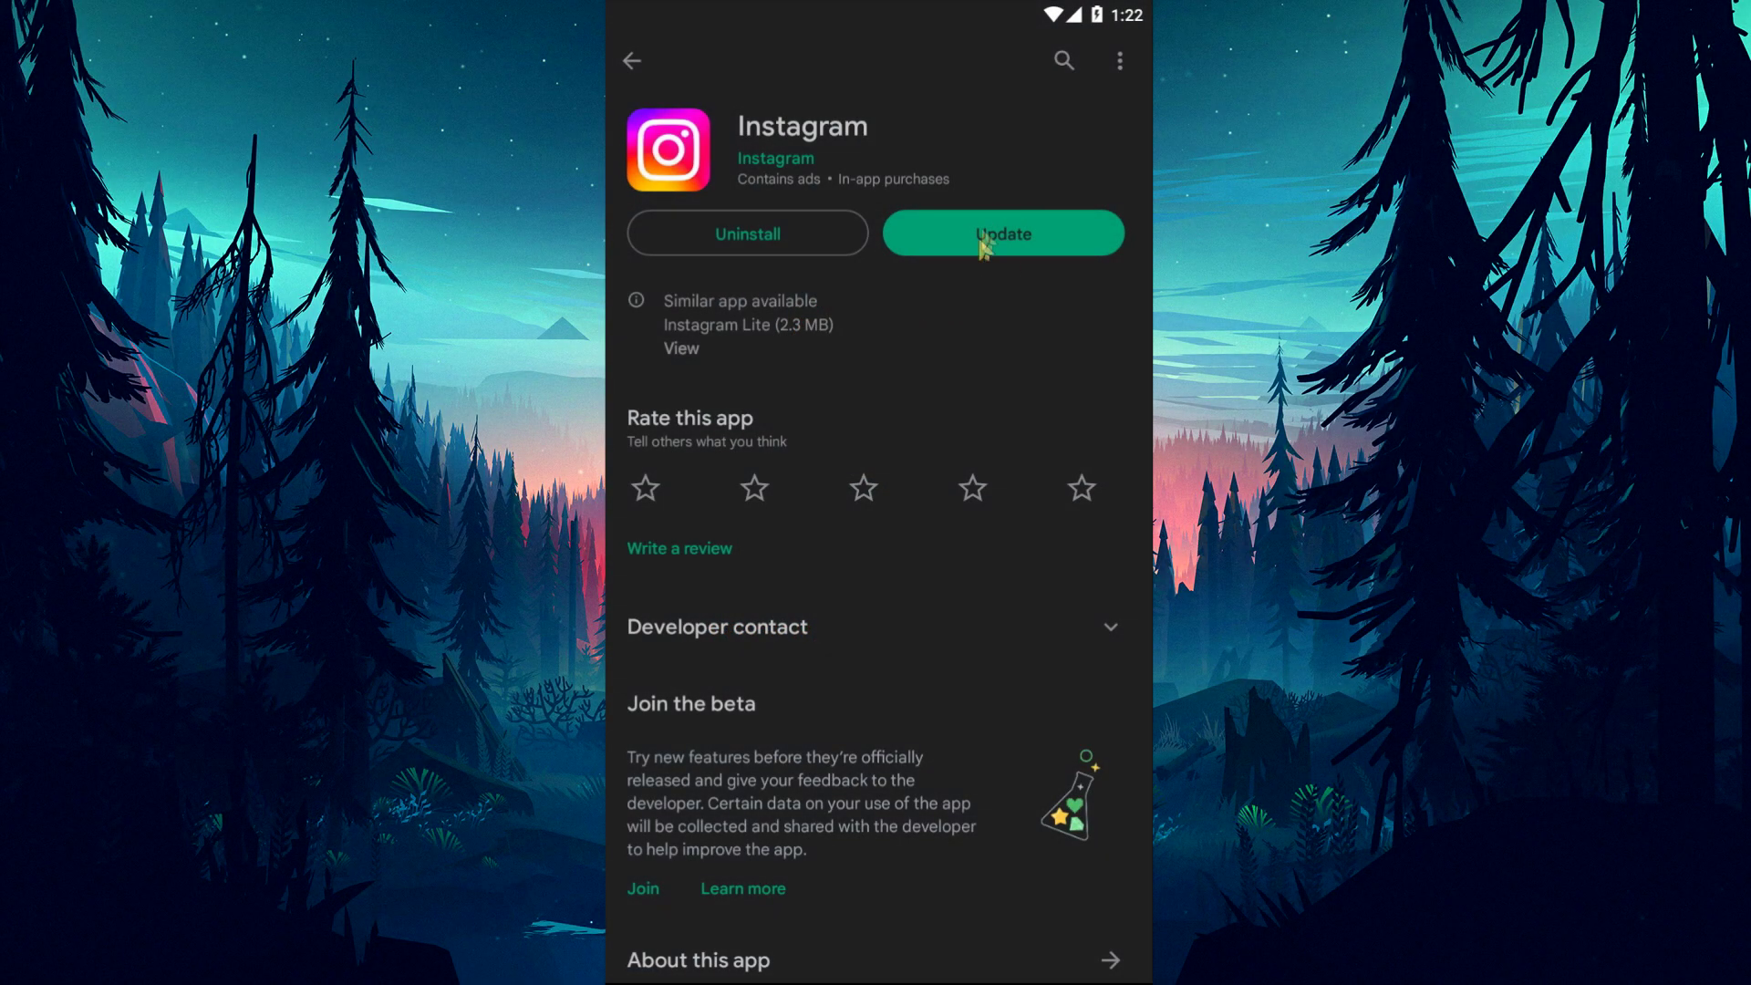
Step: Update Instagram from its Play Store page, then uninstall it and confirm the removal
{"action": "left_click", "coordinate": [1007, 243]}
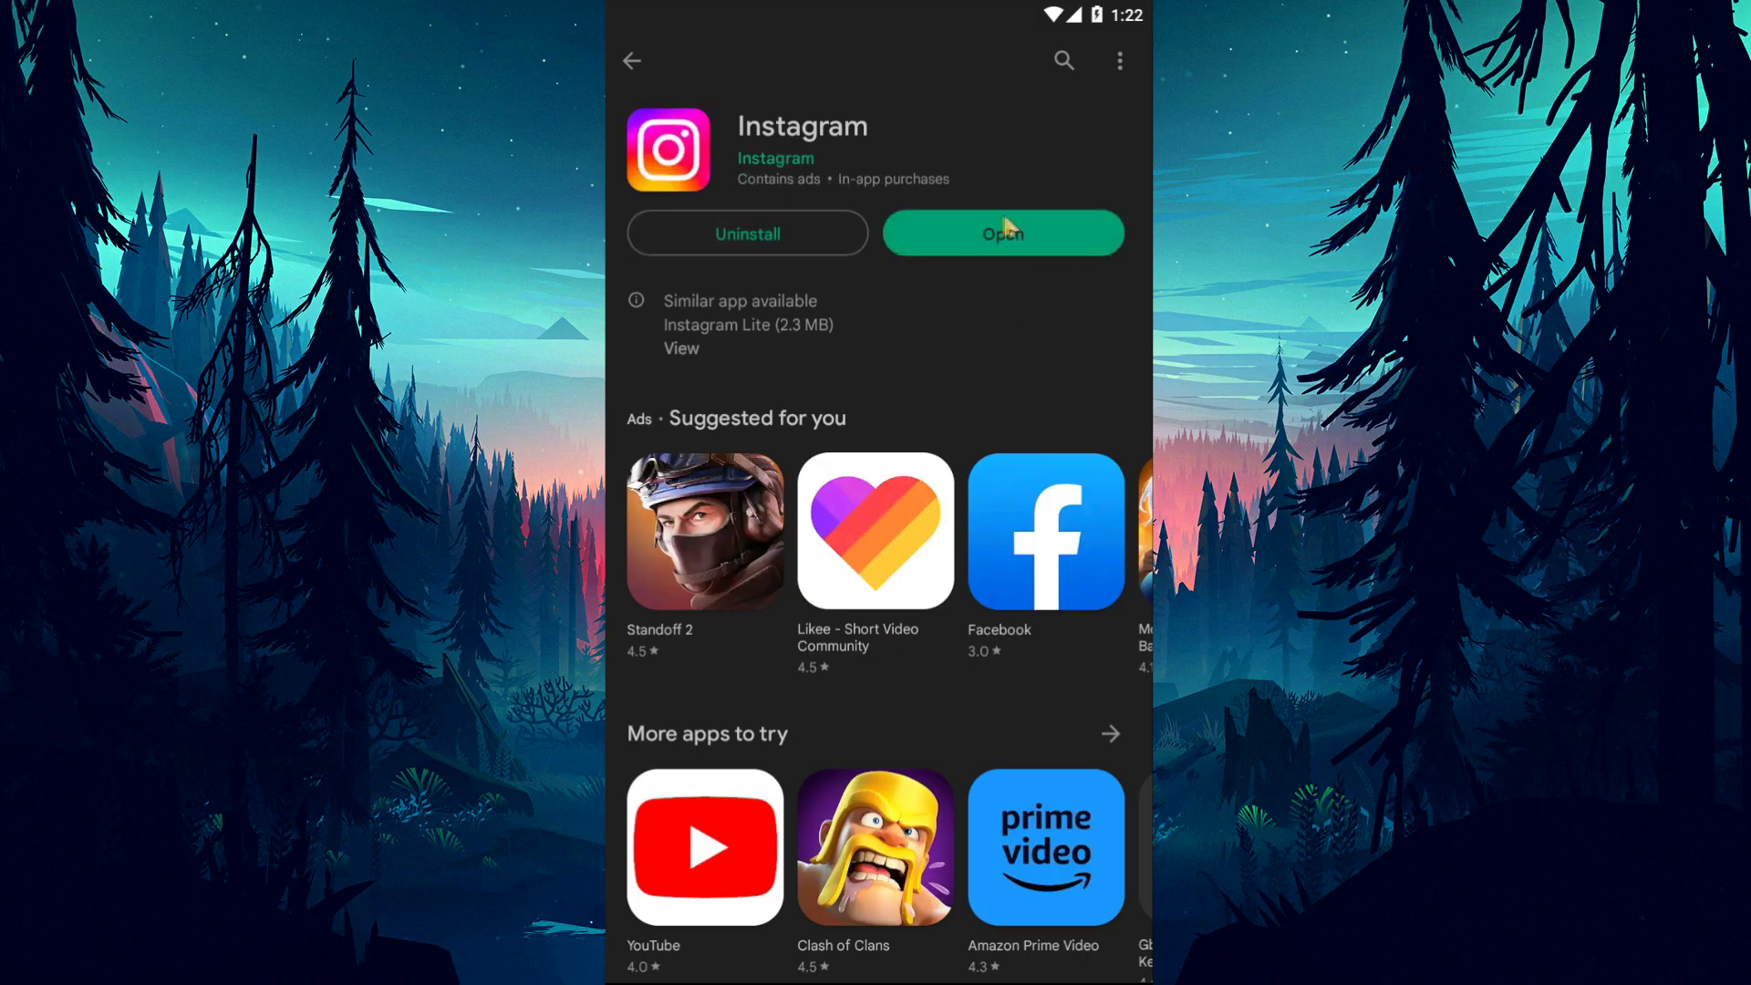
{"action": "left_click", "coordinate": [770, 237]}
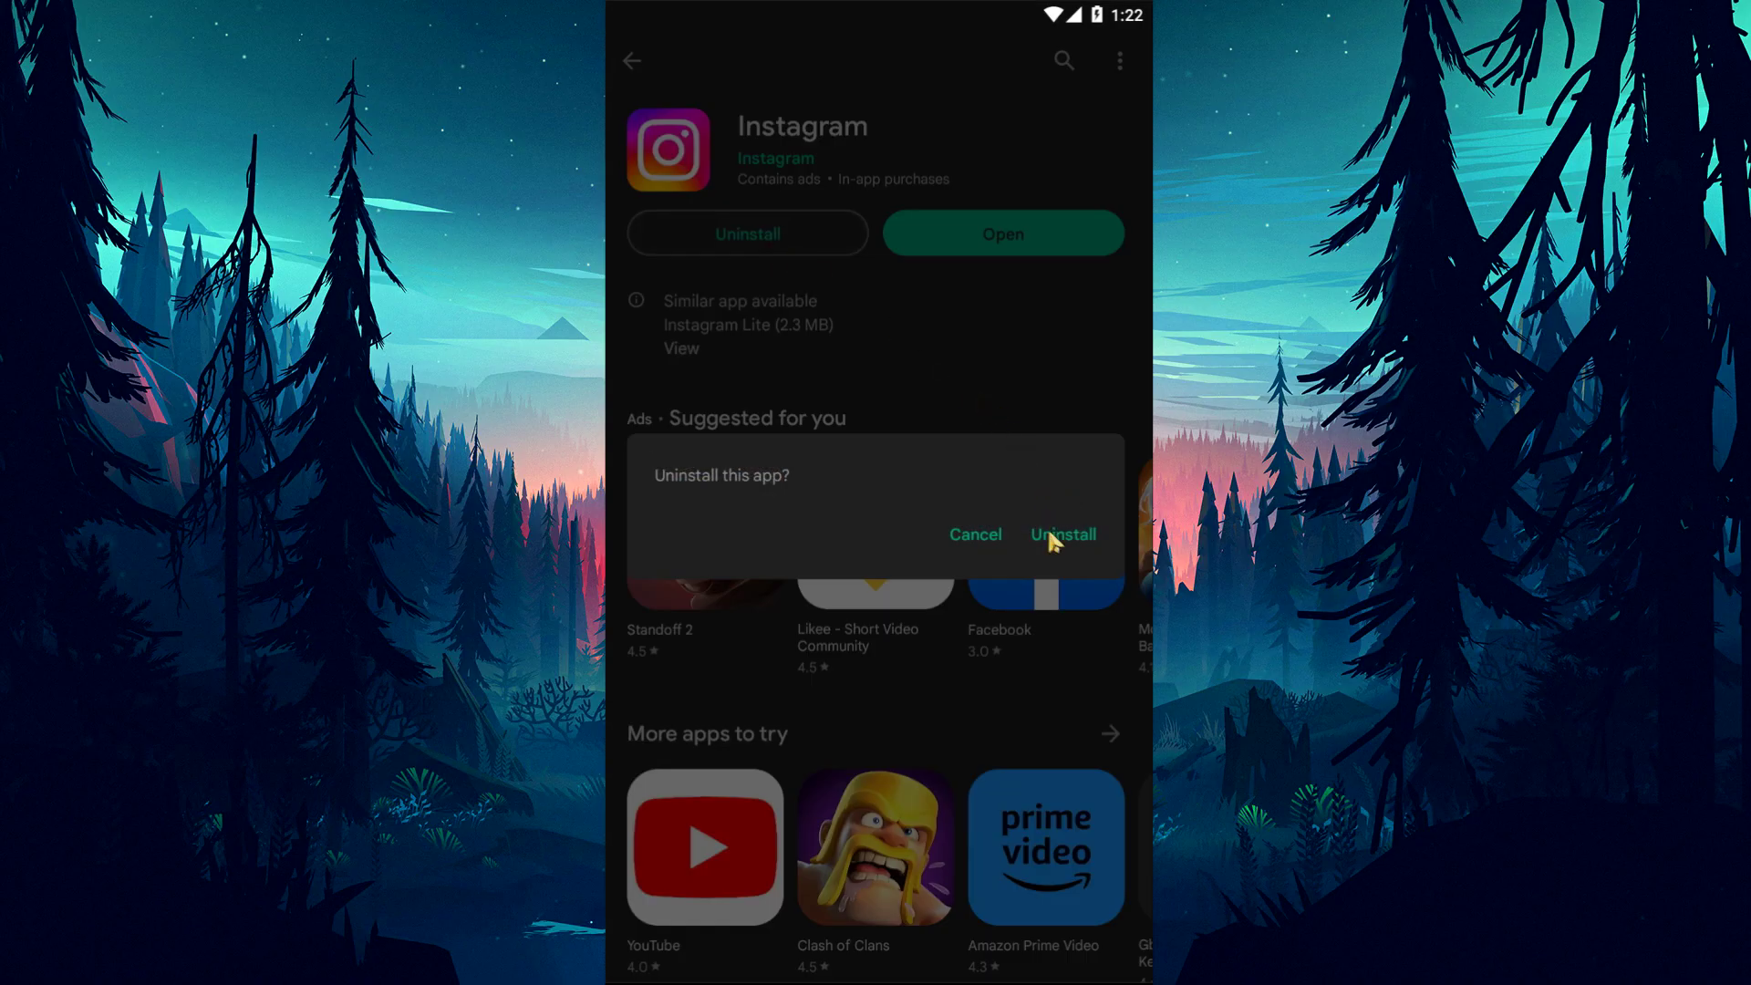
{"action": "left_click", "coordinate": [1063, 534]}
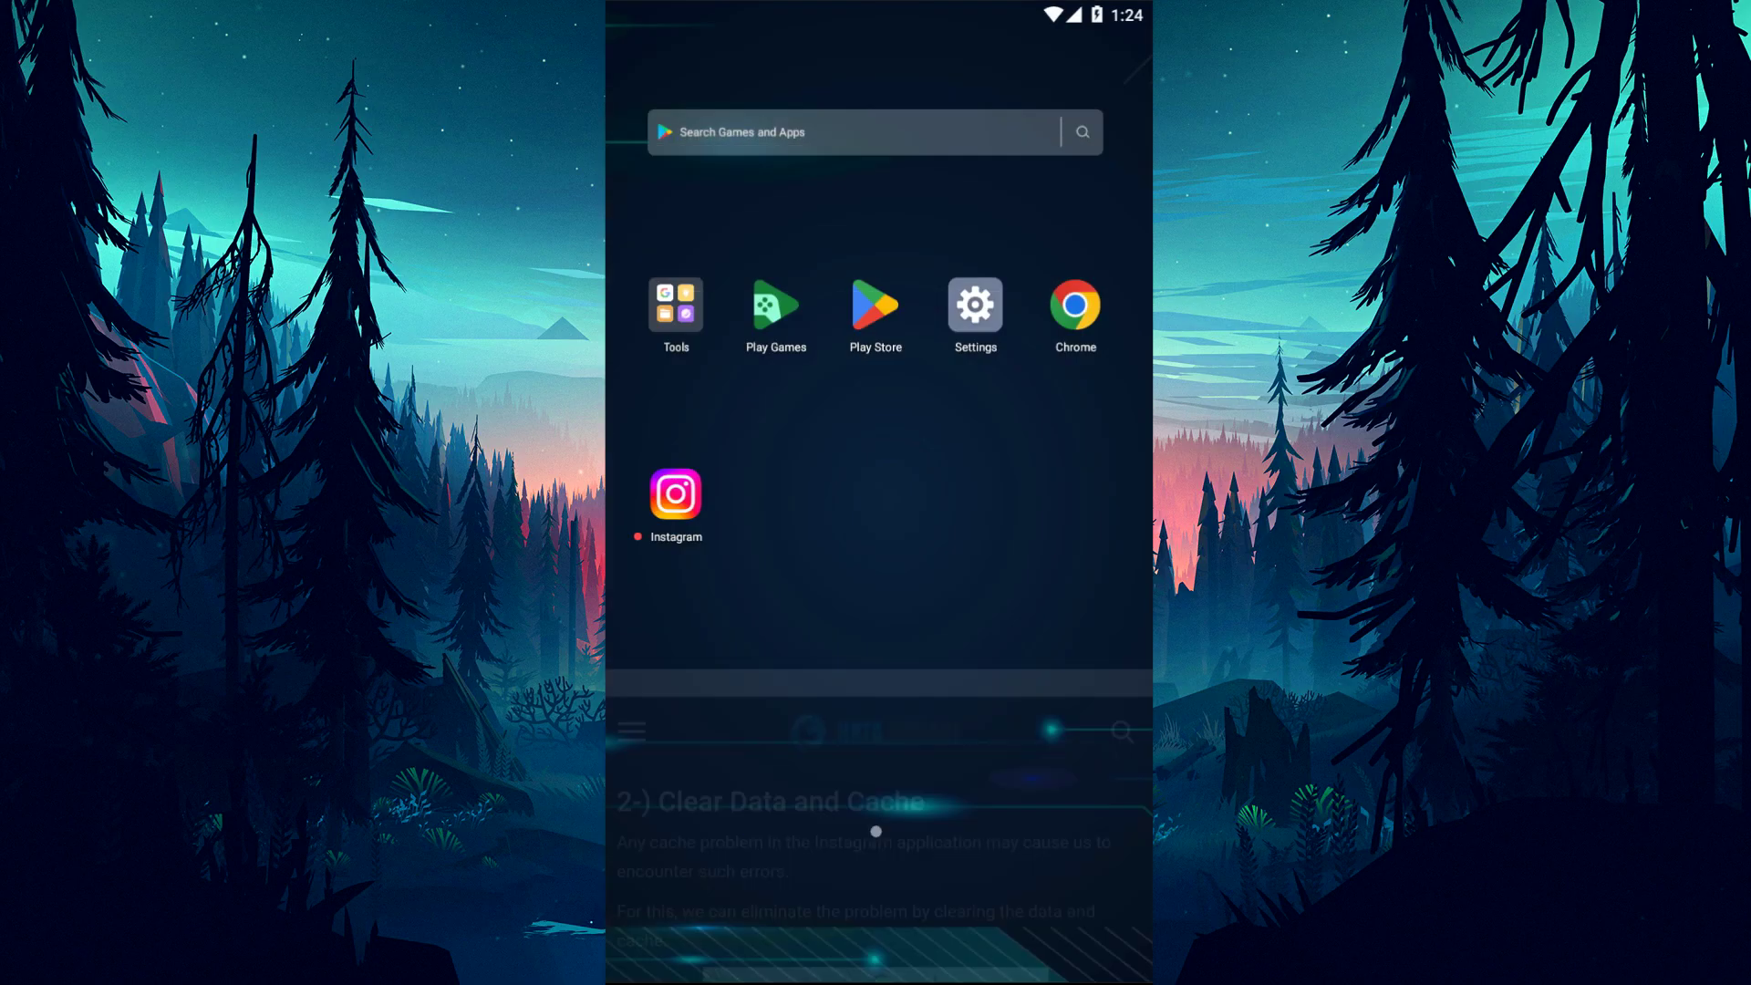
{"action": "left_click", "coordinate": [974, 304]}
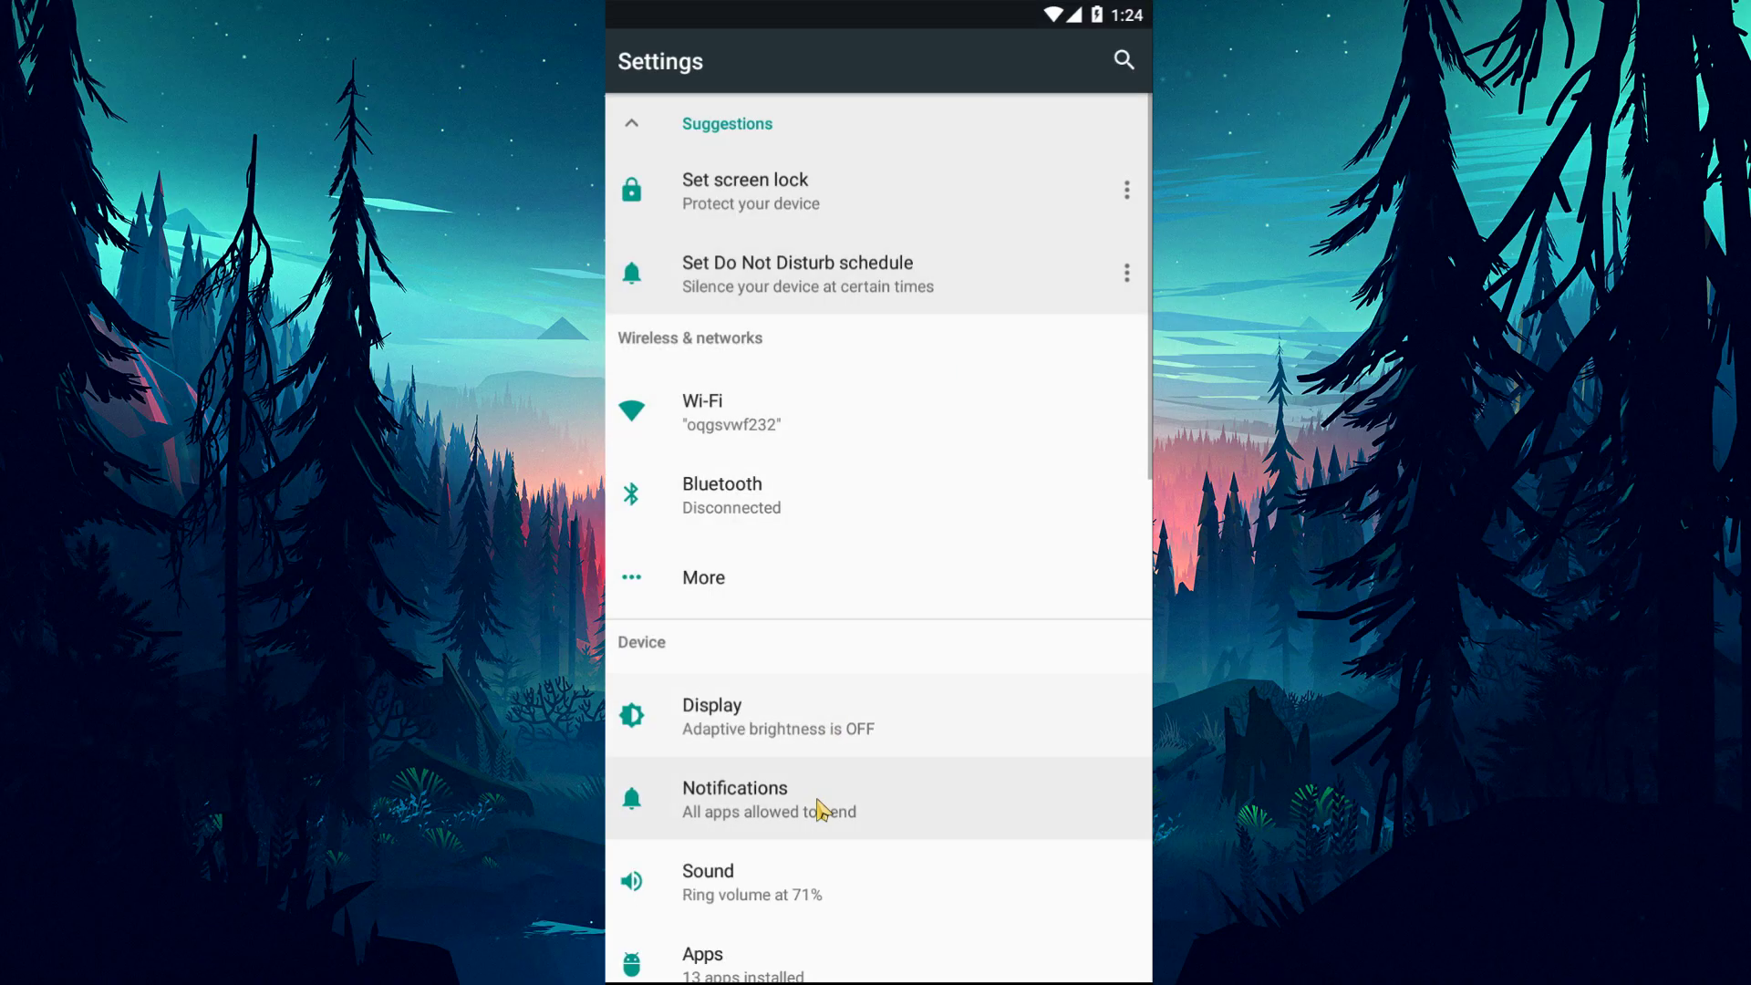
Step: Clear Instagram's data under Settings > Apps > Instagram > Storage and confirm with OK
{"action": "left_click_drag", "start_coordinate": [821, 809], "coordinate": [833, 411]}
{"action": "left_click", "coordinate": [743, 584]}
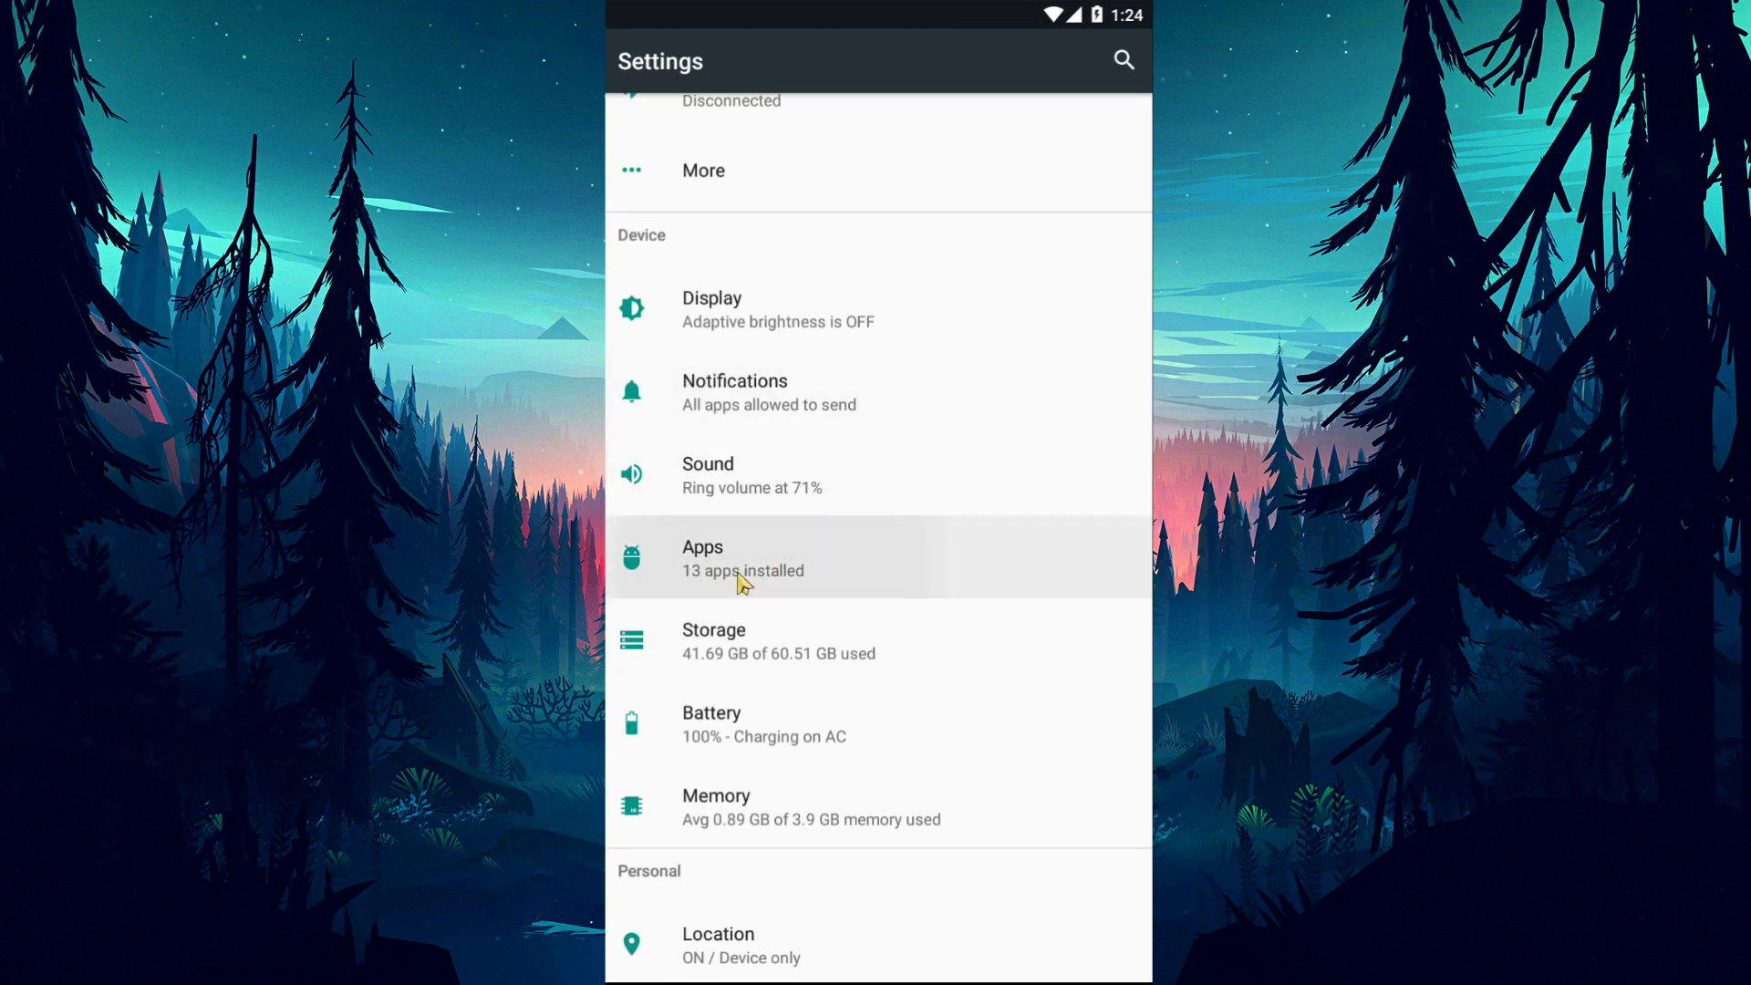
{"action": "left_click", "coordinate": [730, 830]}
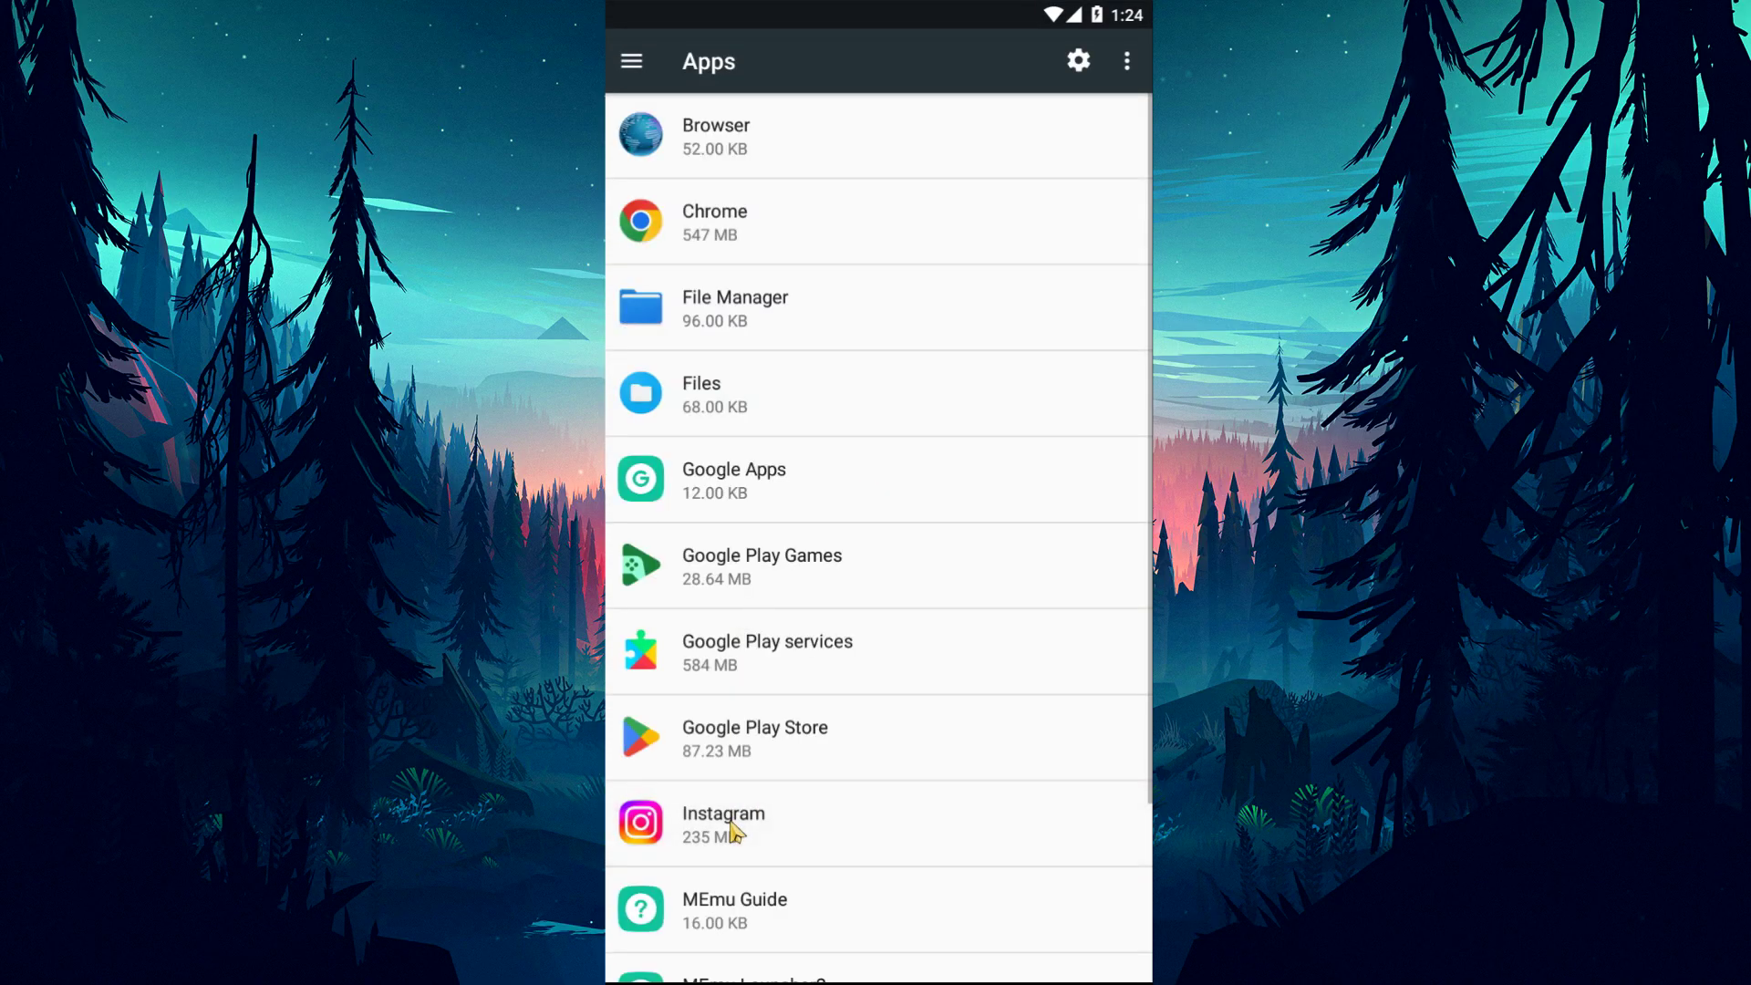
{"action": "left_click", "coordinate": [716, 319]}
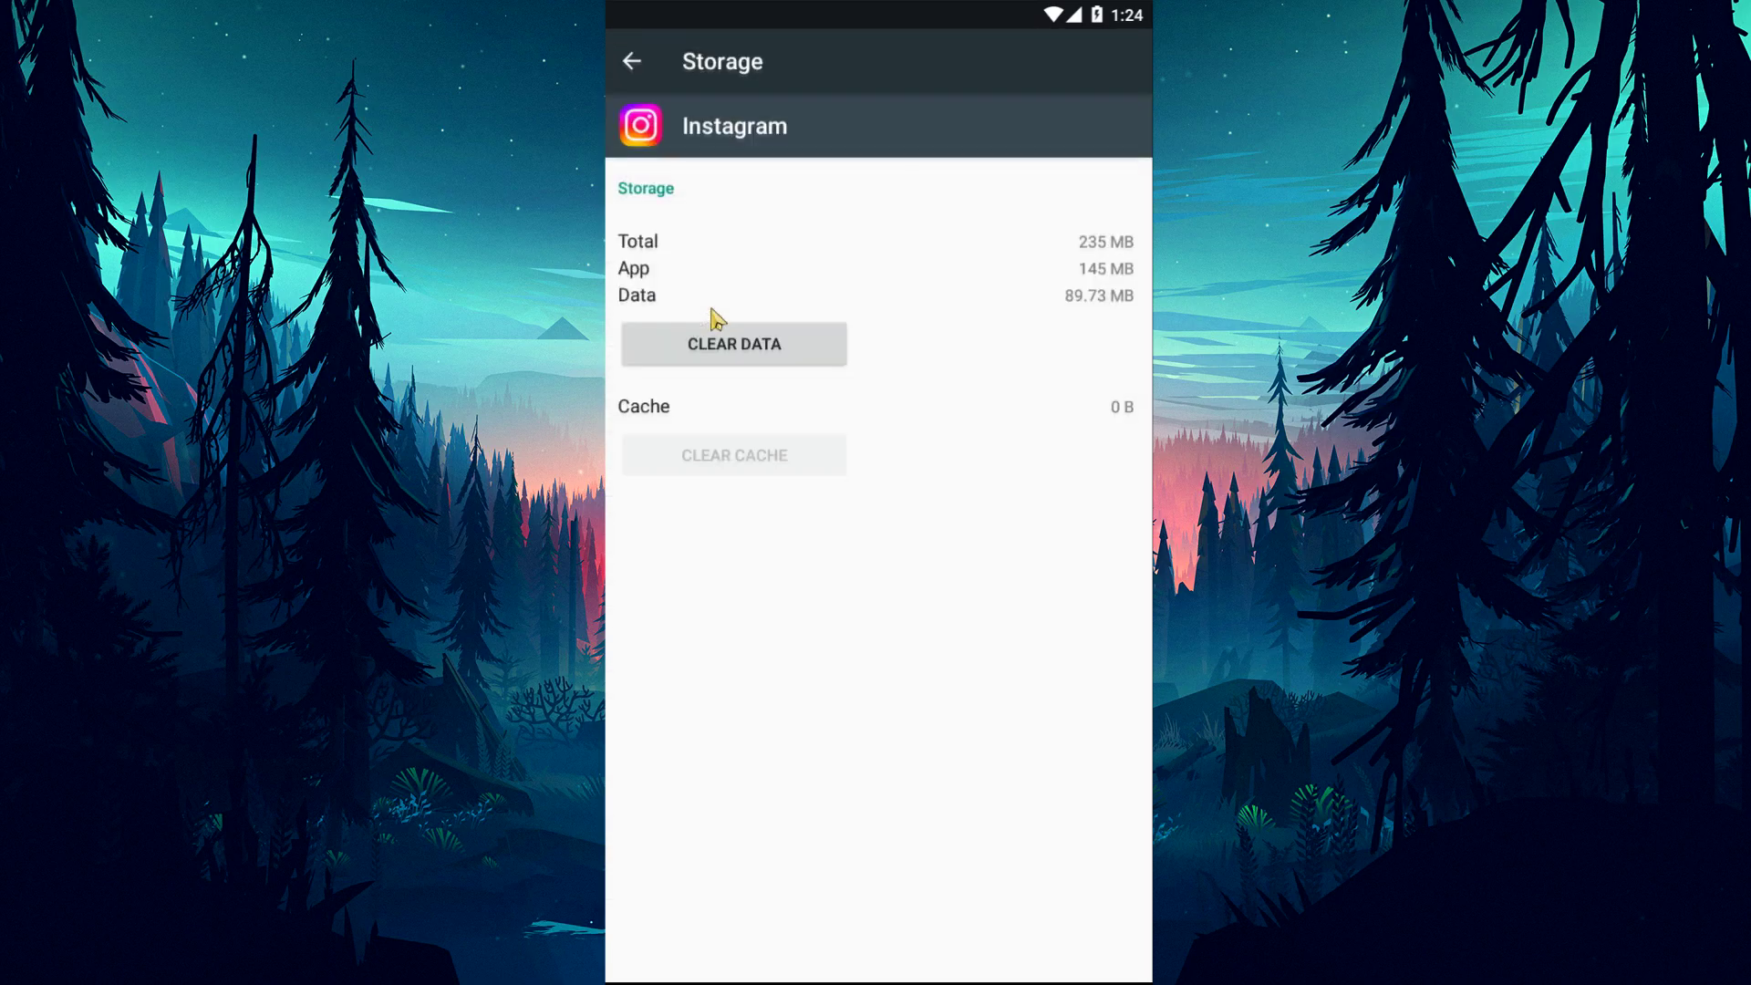
{"action": "left_click", "coordinate": [757, 363]}
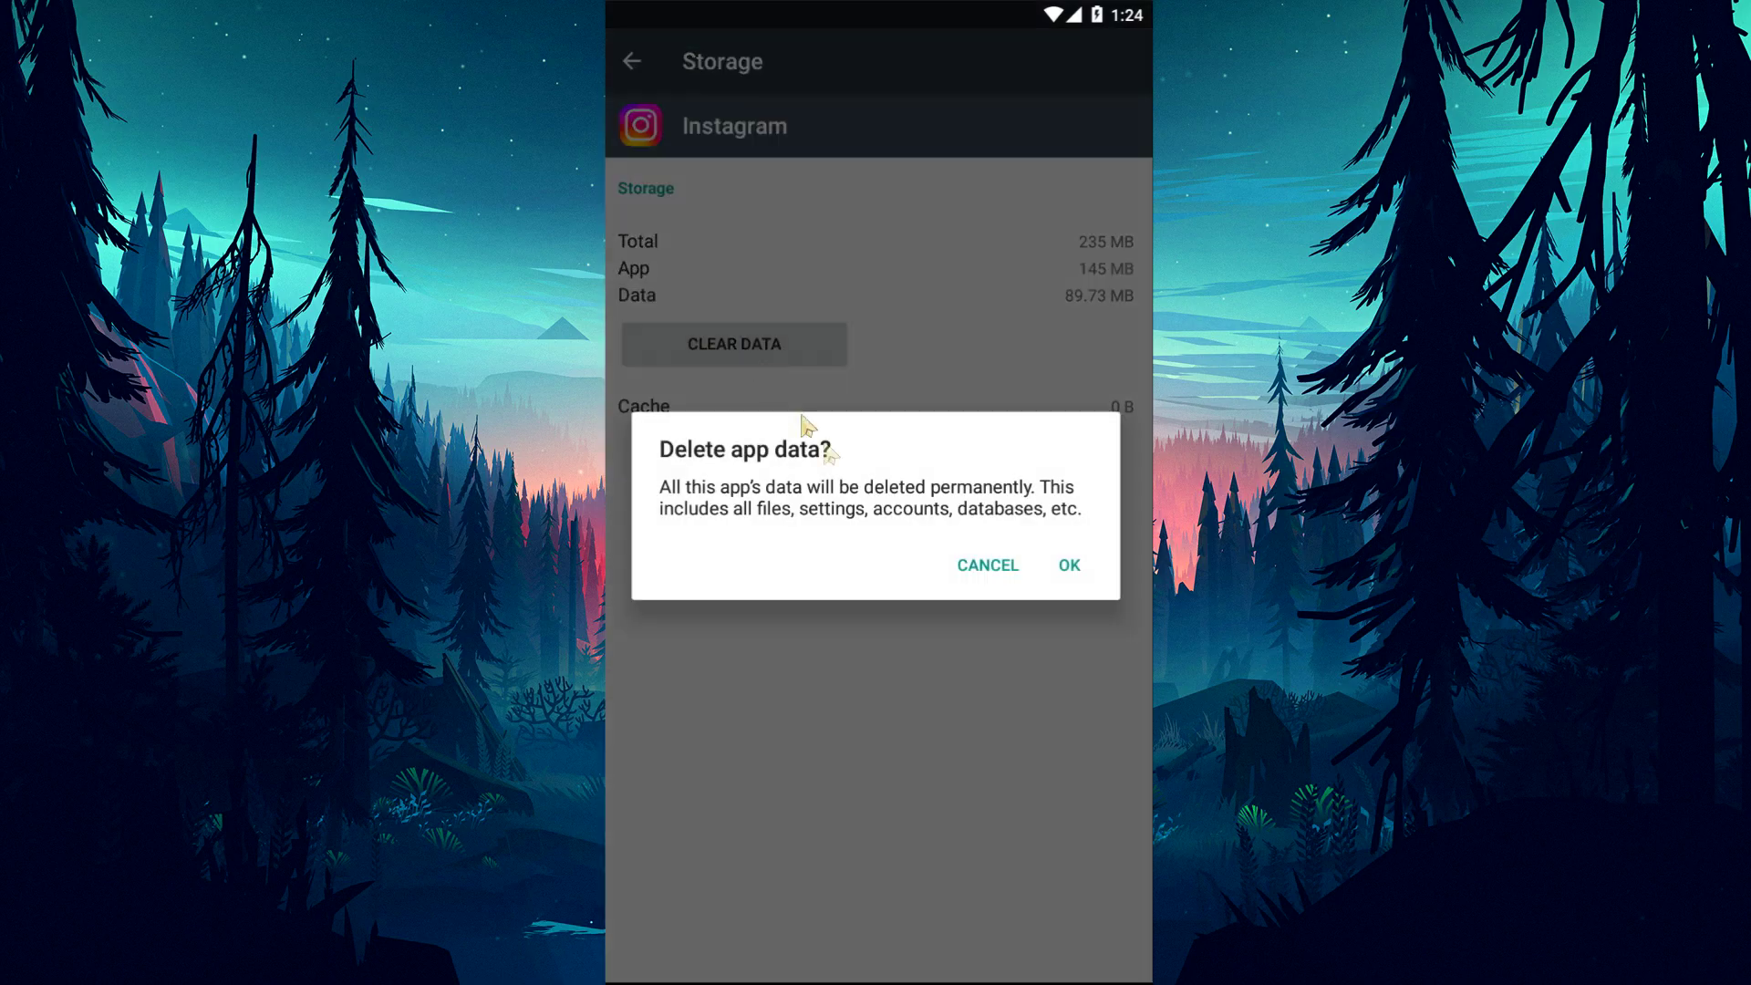
{"action": "left_click", "coordinate": [1065, 563]}
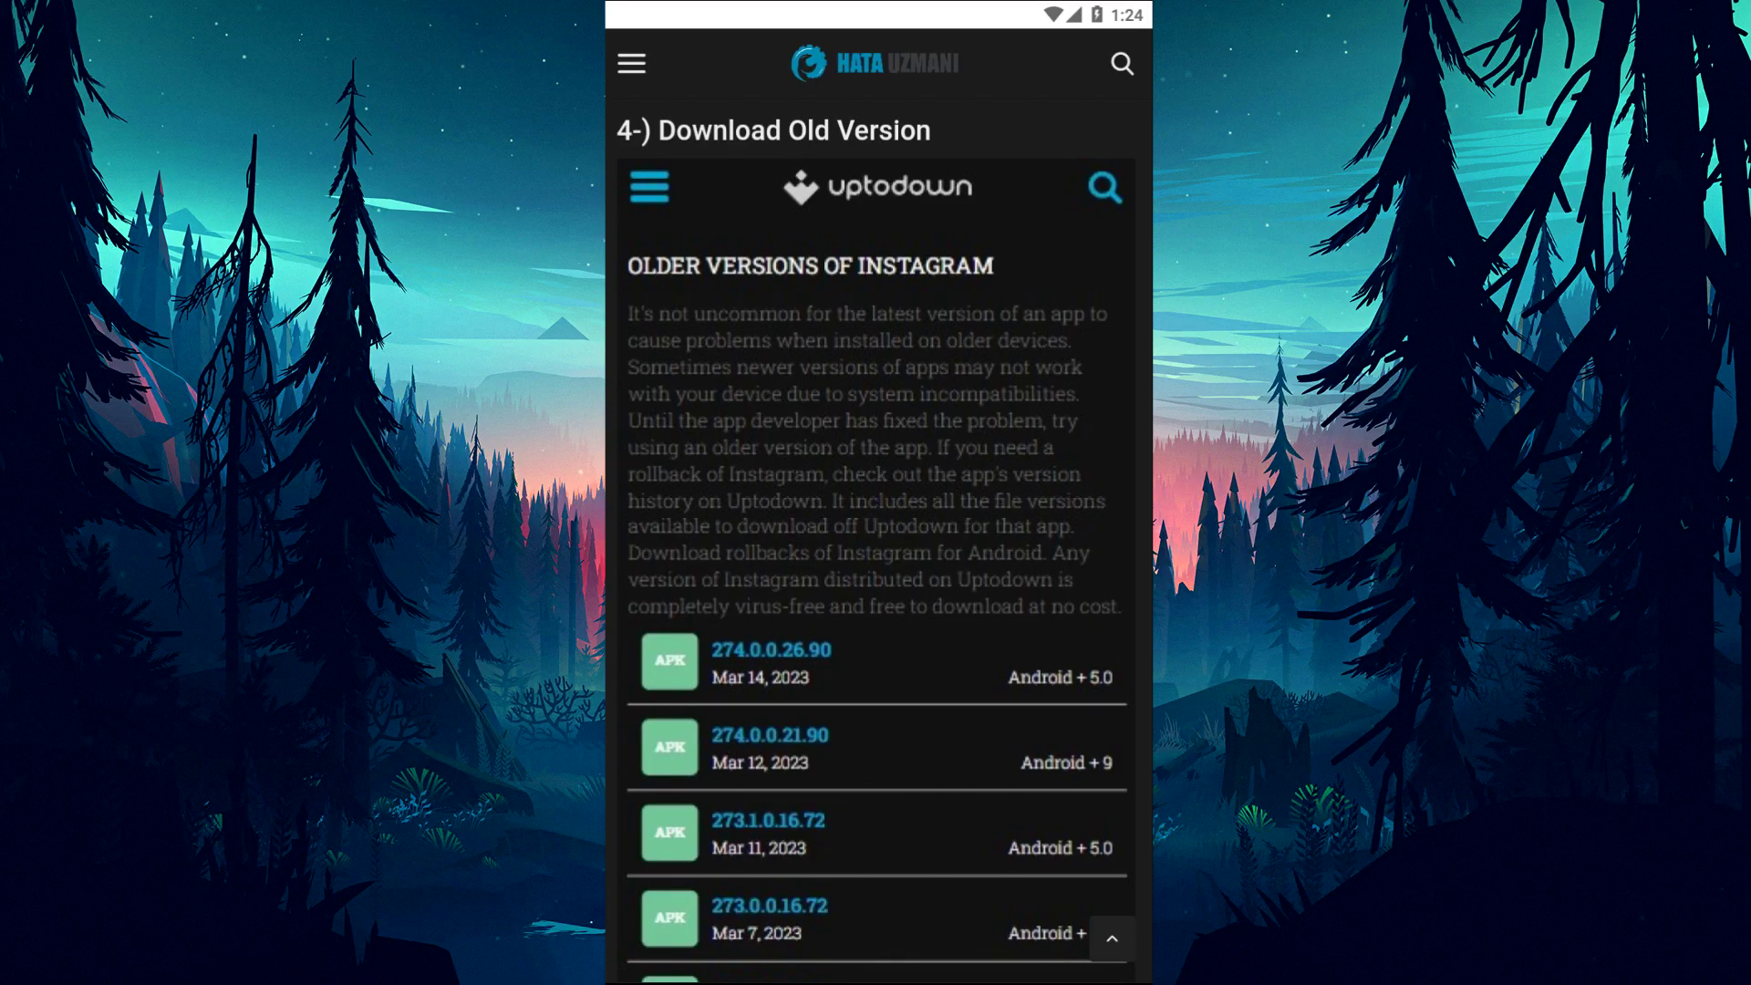
Step: Follow the article's section 4 'Download Instagram Old Version' link into a second tab
{"action": "scroll", "coordinate": [885, 638], "scroll_direction": "down", "scroll_amount": 5}
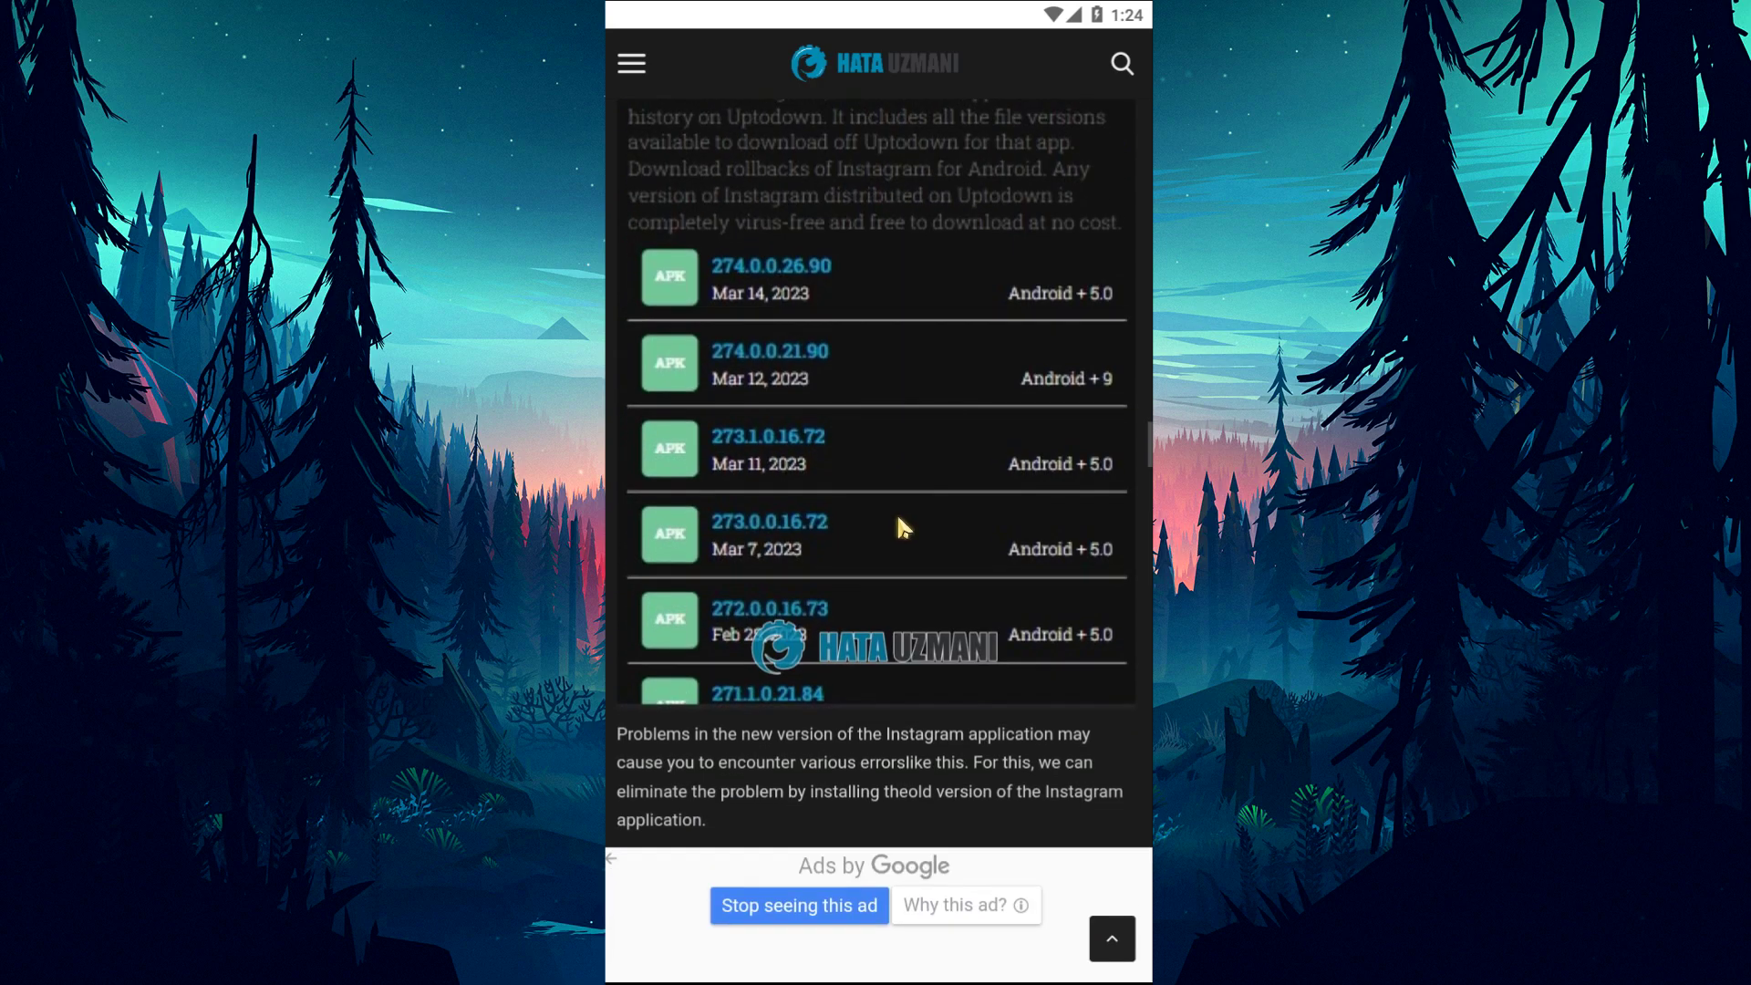
{"action": "scroll", "coordinate": [896, 512], "scroll_direction": "down", "scroll_amount": 3}
{"action": "scroll", "coordinate": [889, 511], "scroll_direction": "down", "scroll_amount": 5}
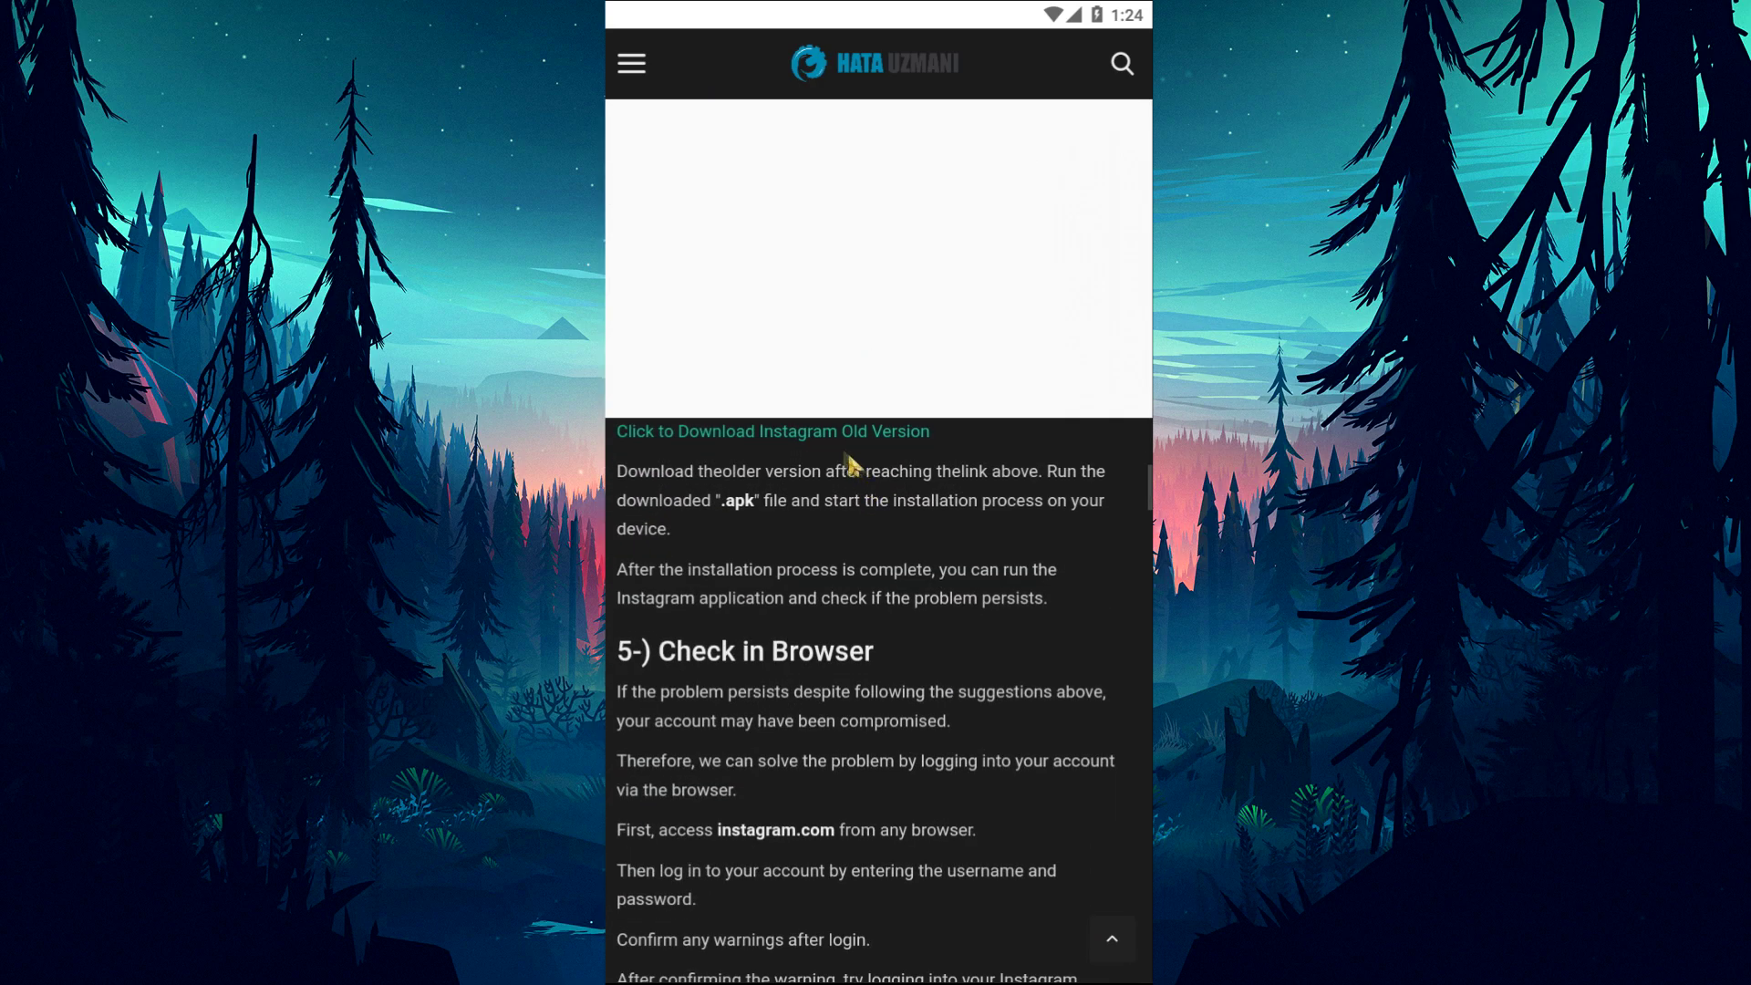
{"action": "left_click", "coordinate": [804, 434]}
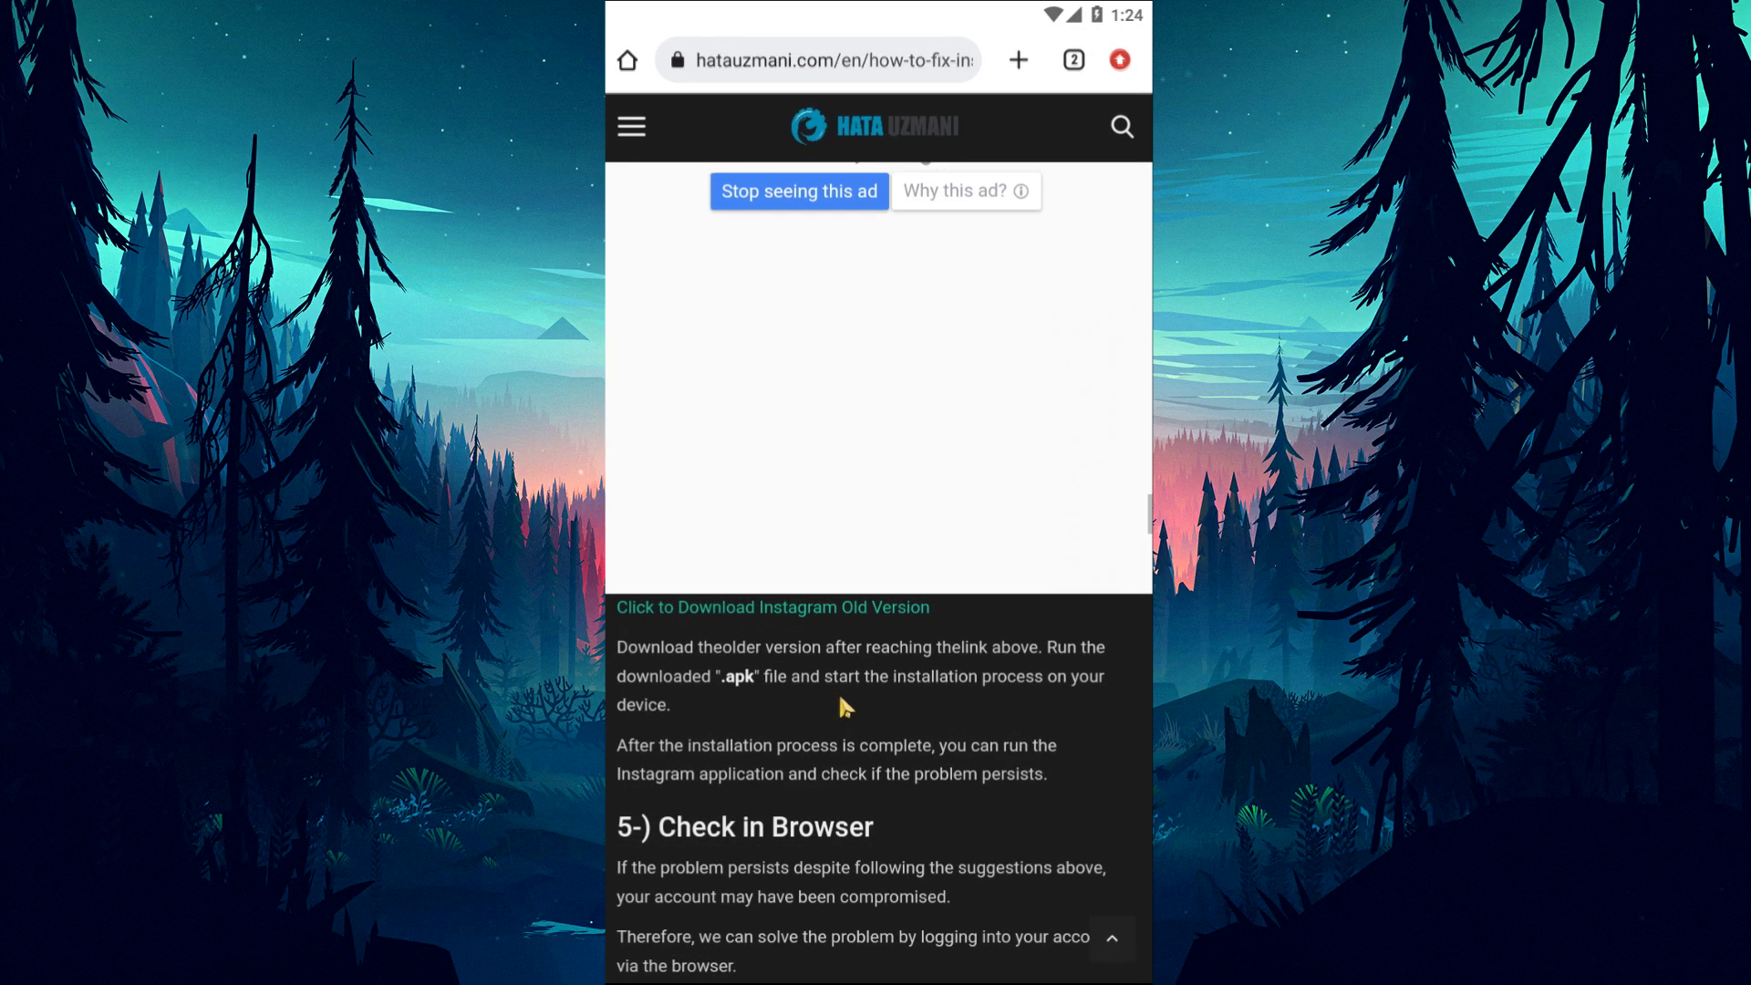
{"action": "left_click", "coordinate": [1073, 61]}
Step: Download the Instagram 278.0.0.22.117 APK from Uptodown and accept the 'File might be harmful' warning
{"action": "left_click", "coordinate": [943, 285]}
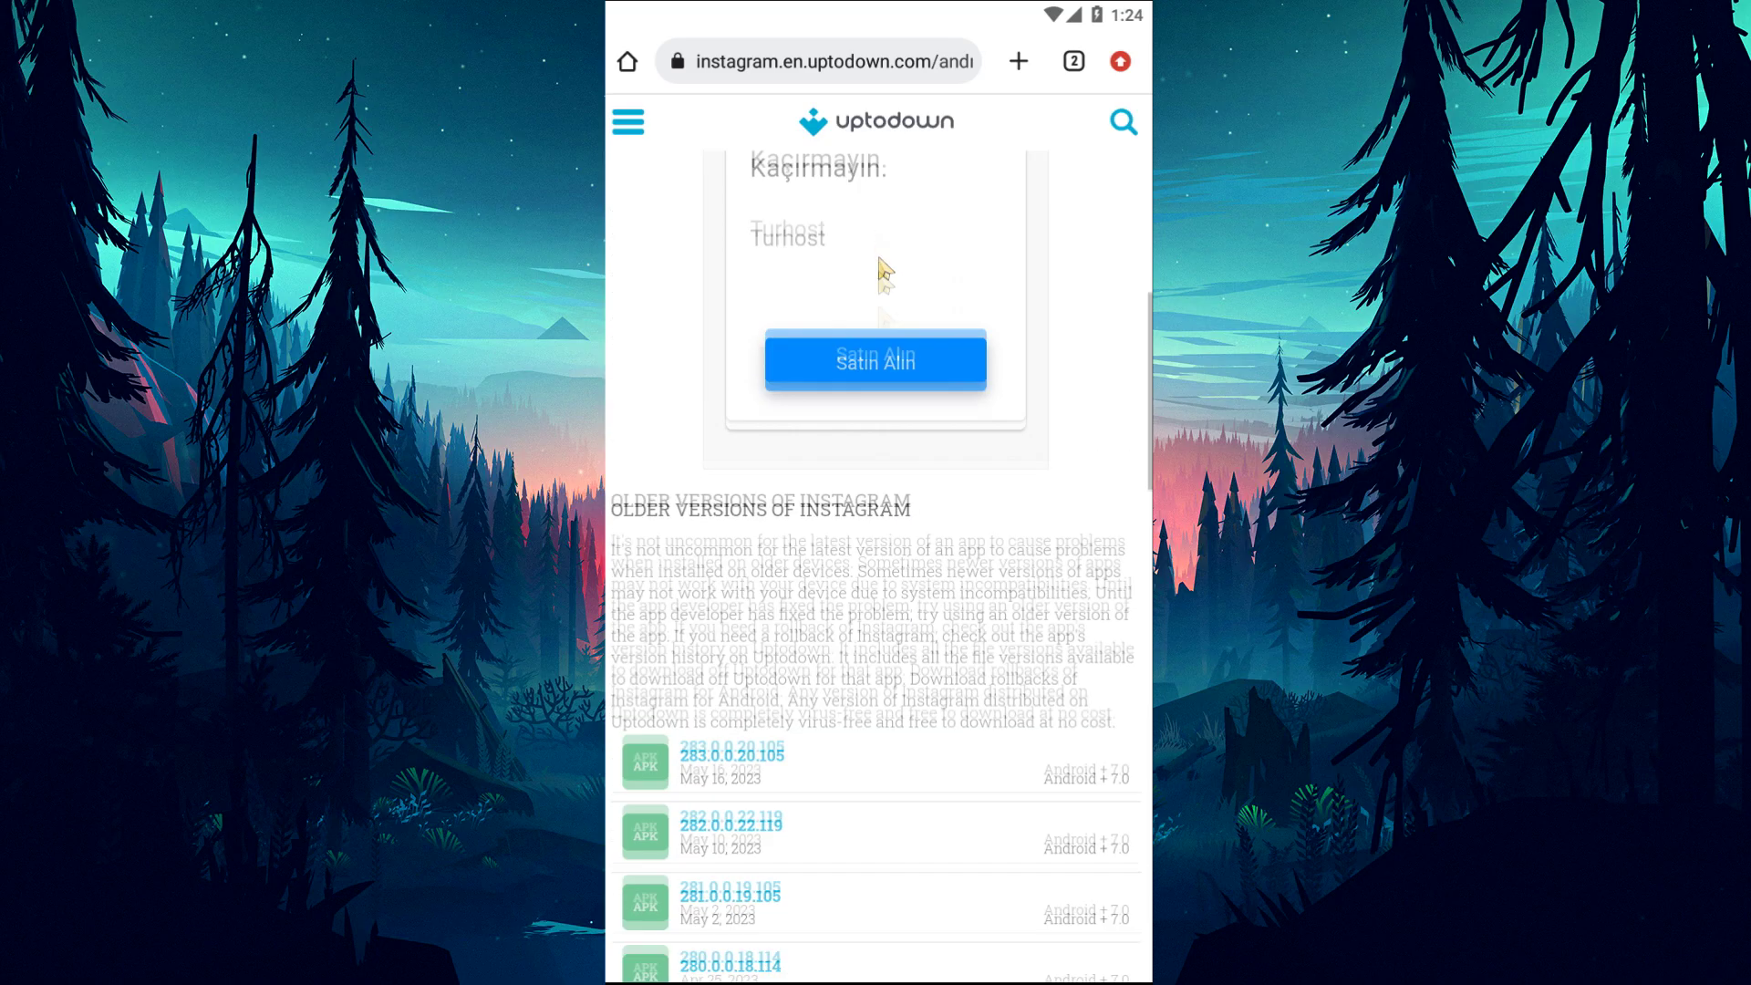
{"action": "scroll", "coordinate": [867, 659], "scroll_direction": "down", "scroll_amount": 2}
{"action": "scroll", "coordinate": [891, 676], "scroll_direction": "down", "scroll_amount": 2}
{"action": "scroll", "coordinate": [914, 484], "scroll_direction": "down", "scroll_amount": 1}
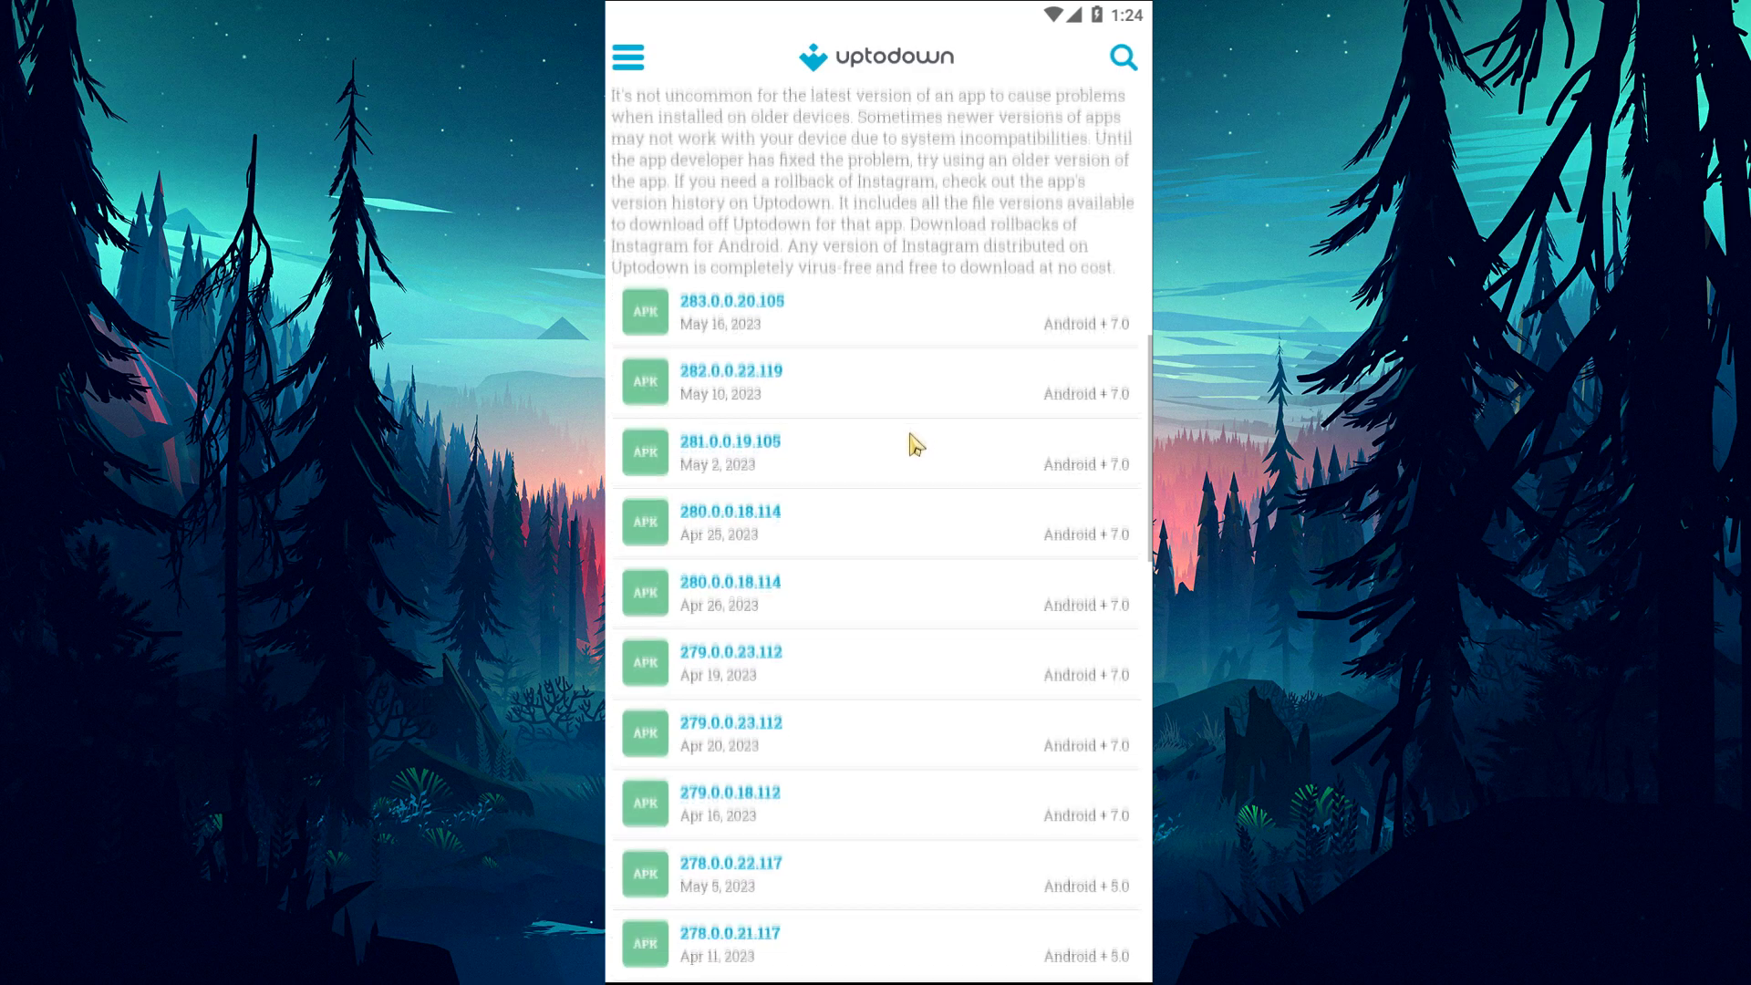
{"action": "scroll", "coordinate": [912, 441], "scroll_direction": "down", "scroll_amount": 1}
{"action": "left_click", "coordinate": [737, 756]}
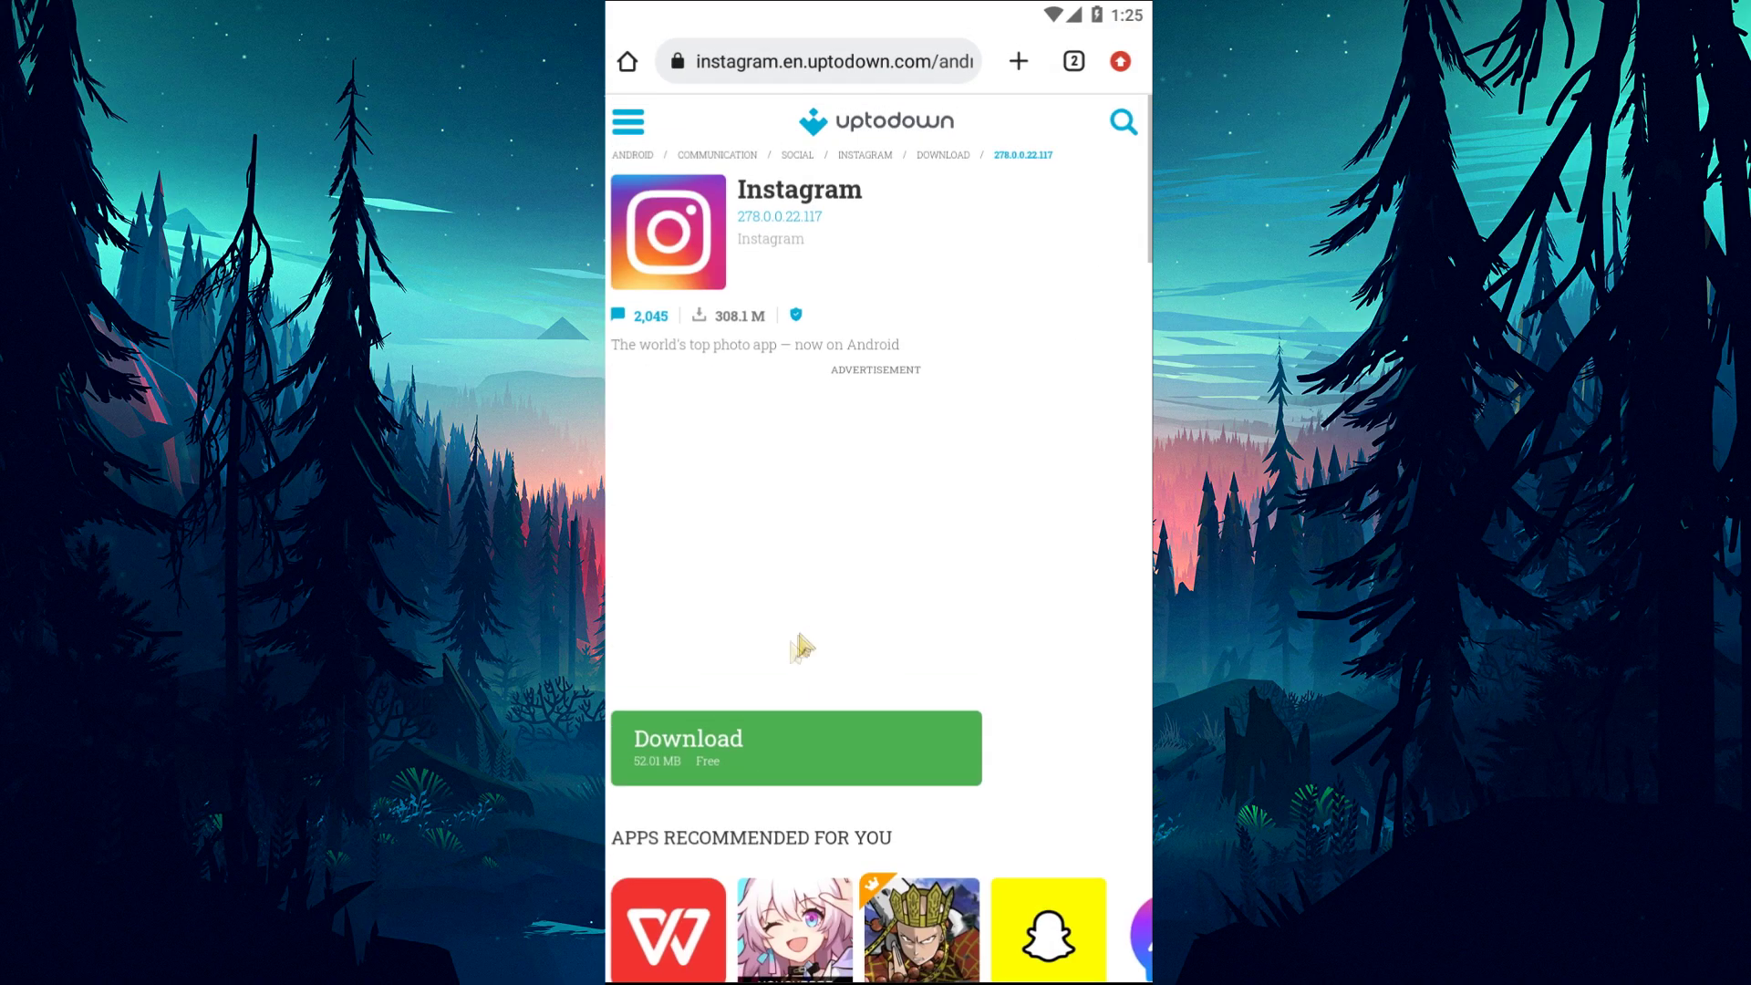
{"action": "scroll", "coordinate": [734, 657], "scroll_direction": "down", "scroll_amount": 1}
{"action": "left_click", "coordinate": [734, 657]}
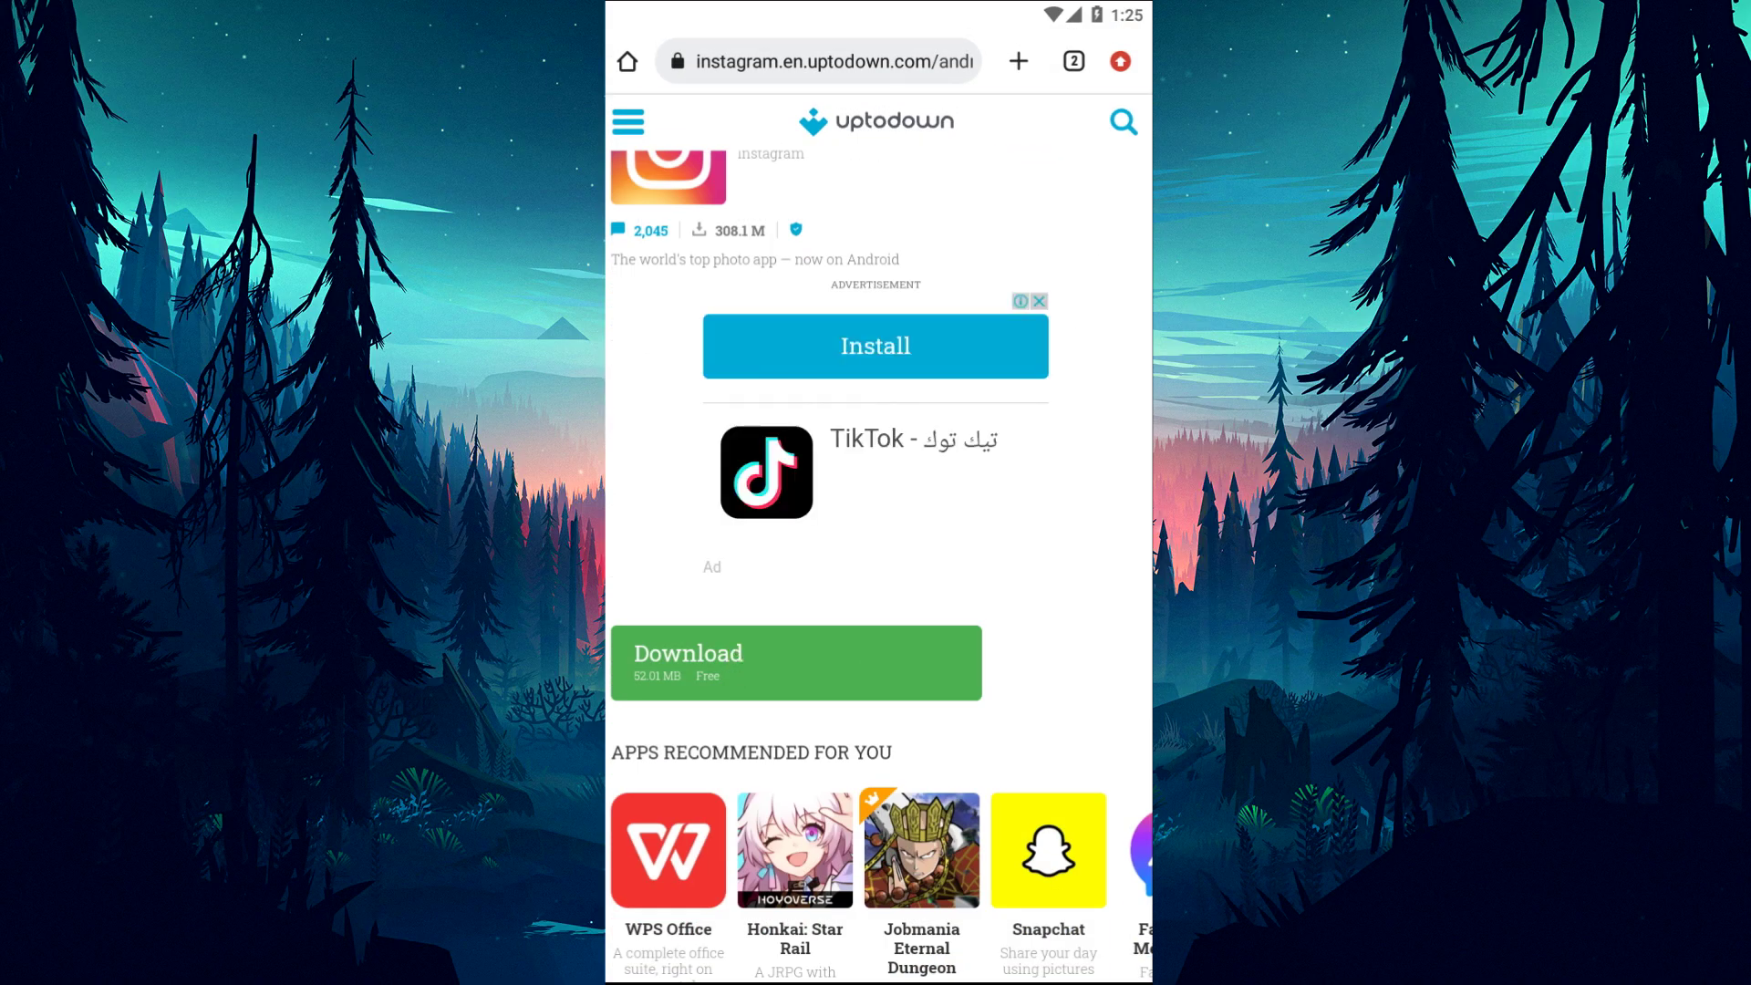
{"action": "left_click", "coordinate": [1010, 588]}
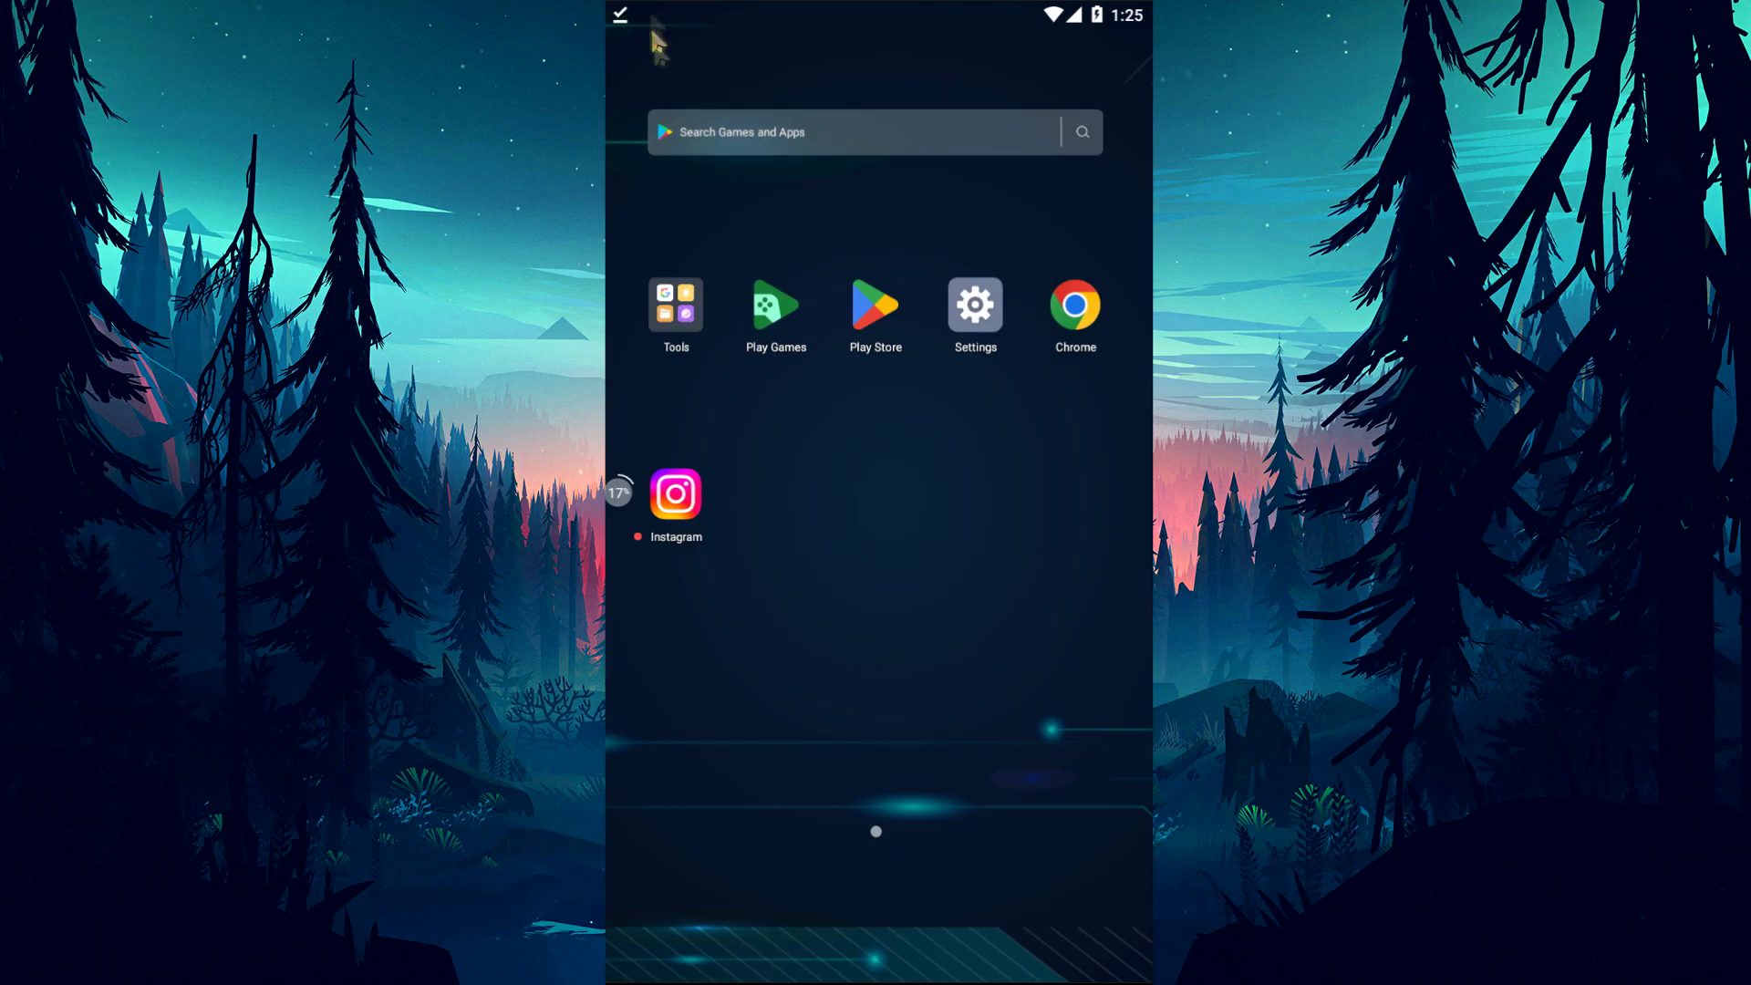
Step: Check the download notification, uninstall Instagram from the home screen, and open Tools > File Manager
{"action": "left_click_drag", "start_coordinate": [649, 25], "coordinate": [716, 196]}
{"action": "left_click", "coordinate": [717, 196]}
{"action": "left_click", "coordinate": [688, 515]}
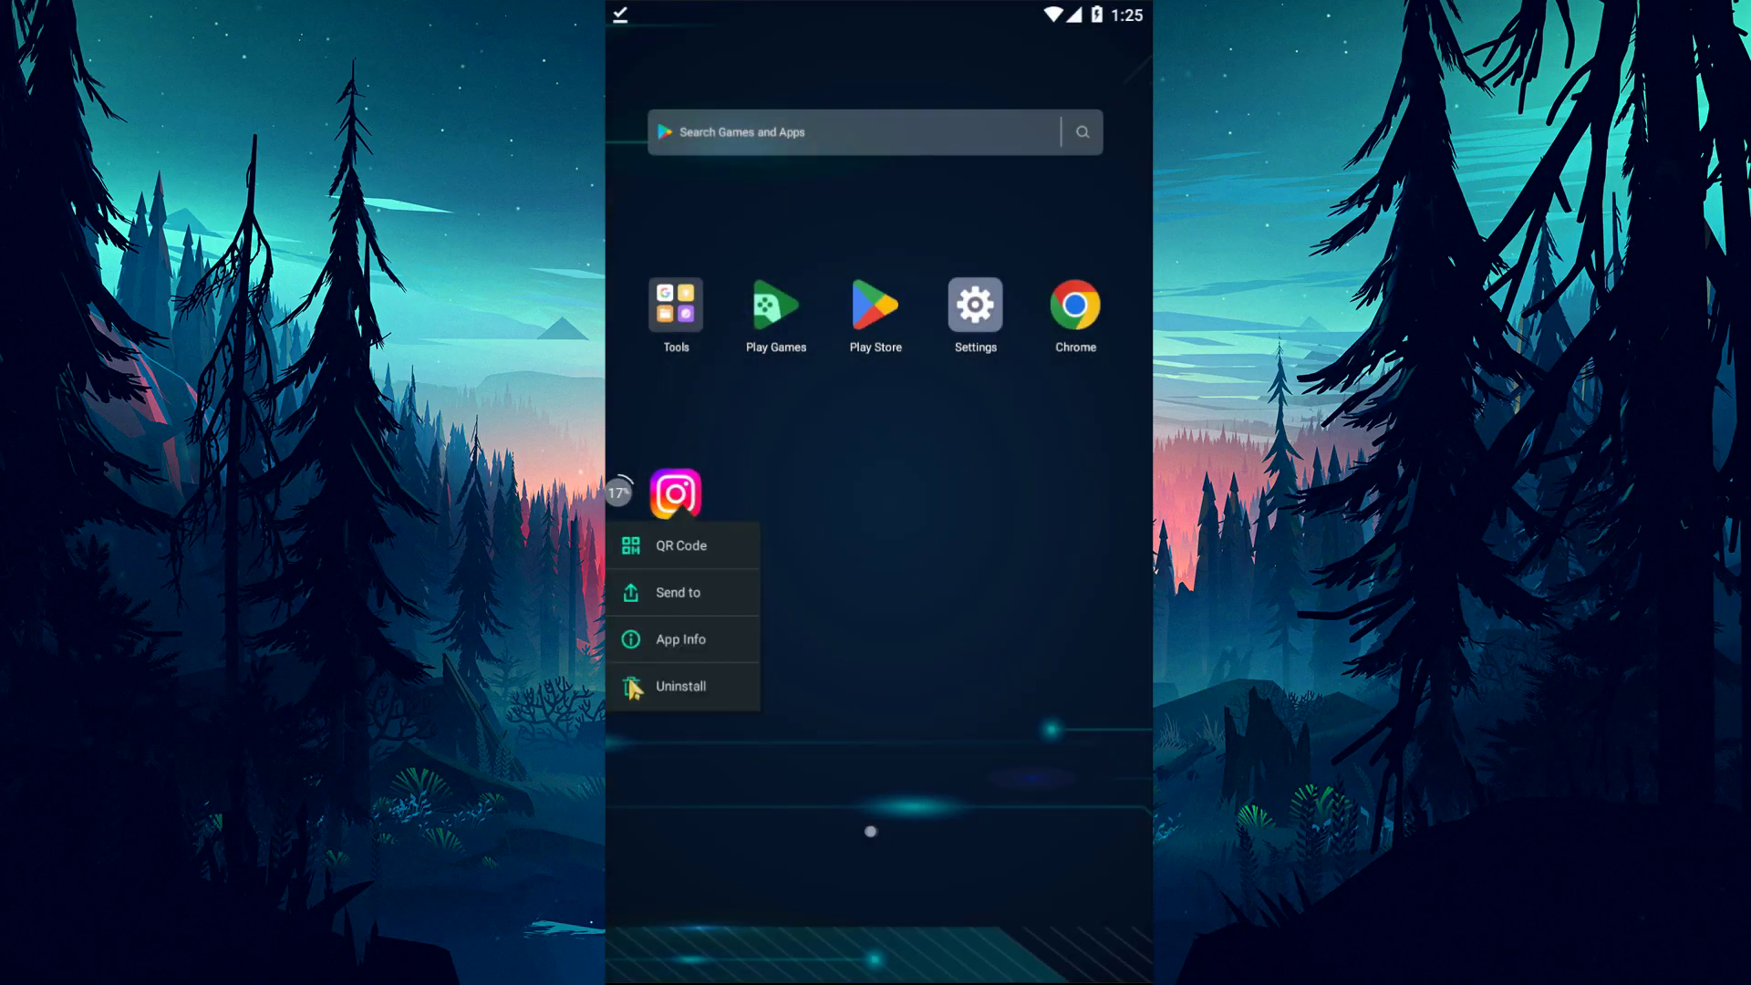
{"action": "left_click", "coordinate": [695, 690]}
{"action": "left_click", "coordinate": [1094, 568]}
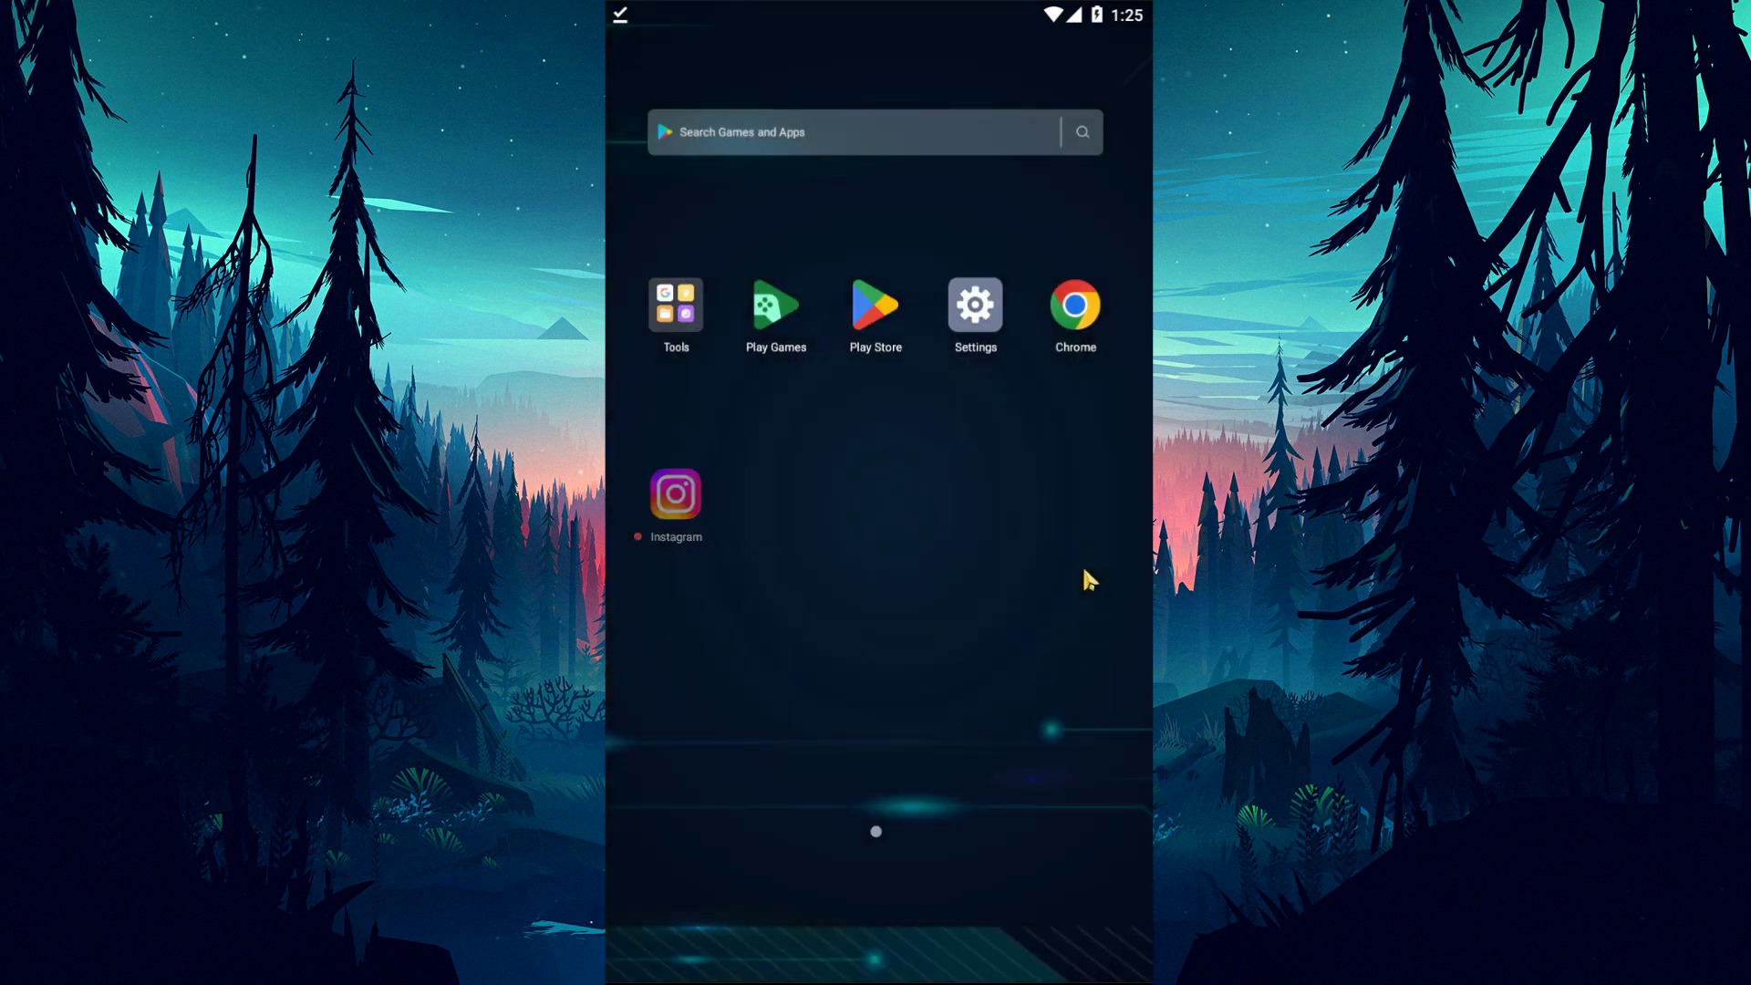
{"action": "left_click", "coordinate": [646, 292]}
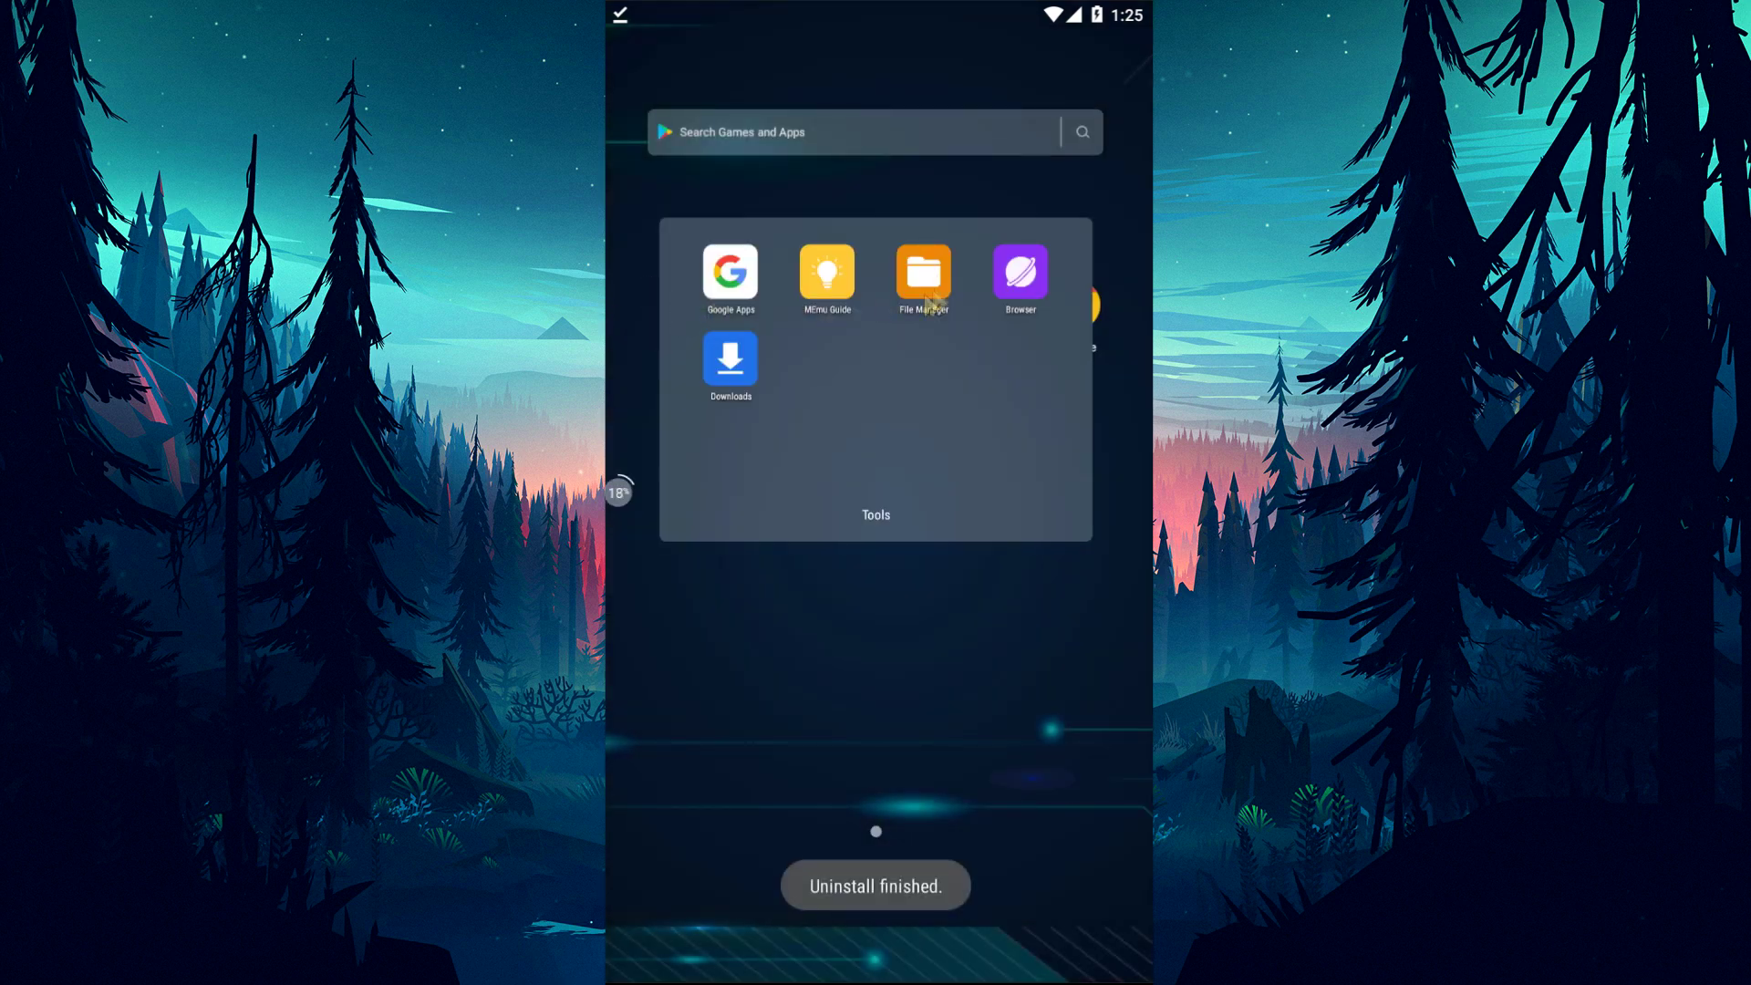
{"action": "left_click", "coordinate": [916, 283]}
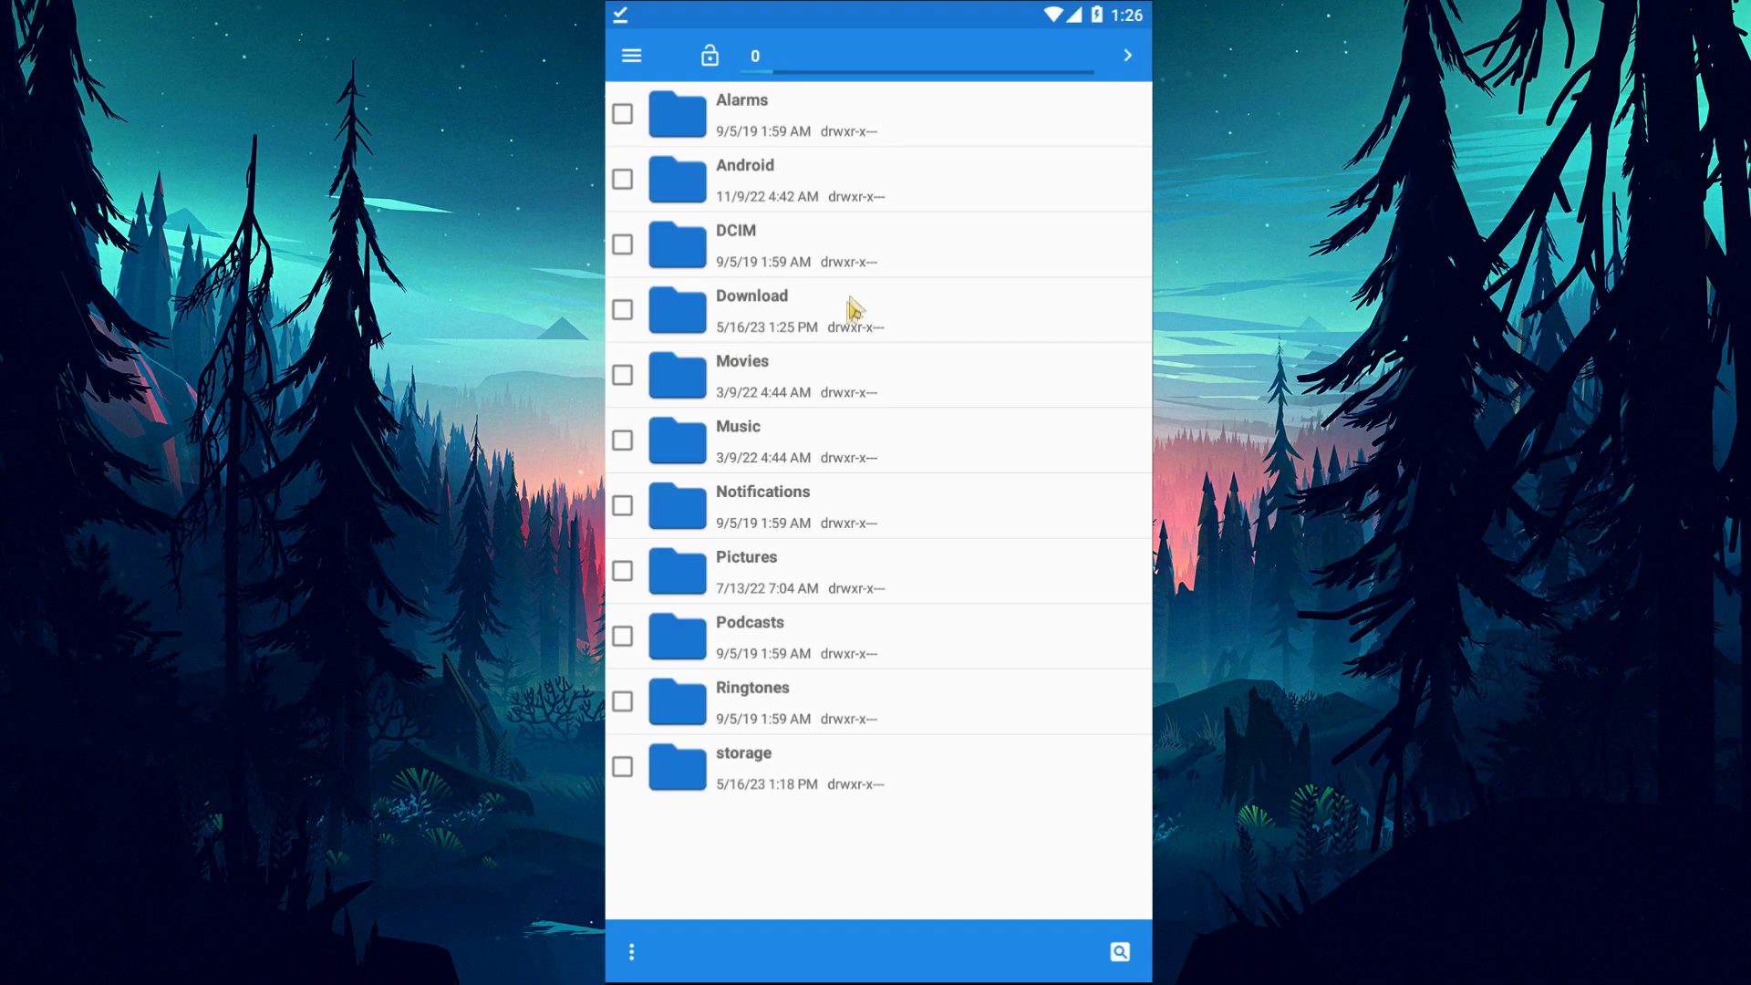
Step: Install instagram-278-0-0-22-117.apk from File Manager's Download folder
{"action": "left_click", "coordinate": [803, 310]}
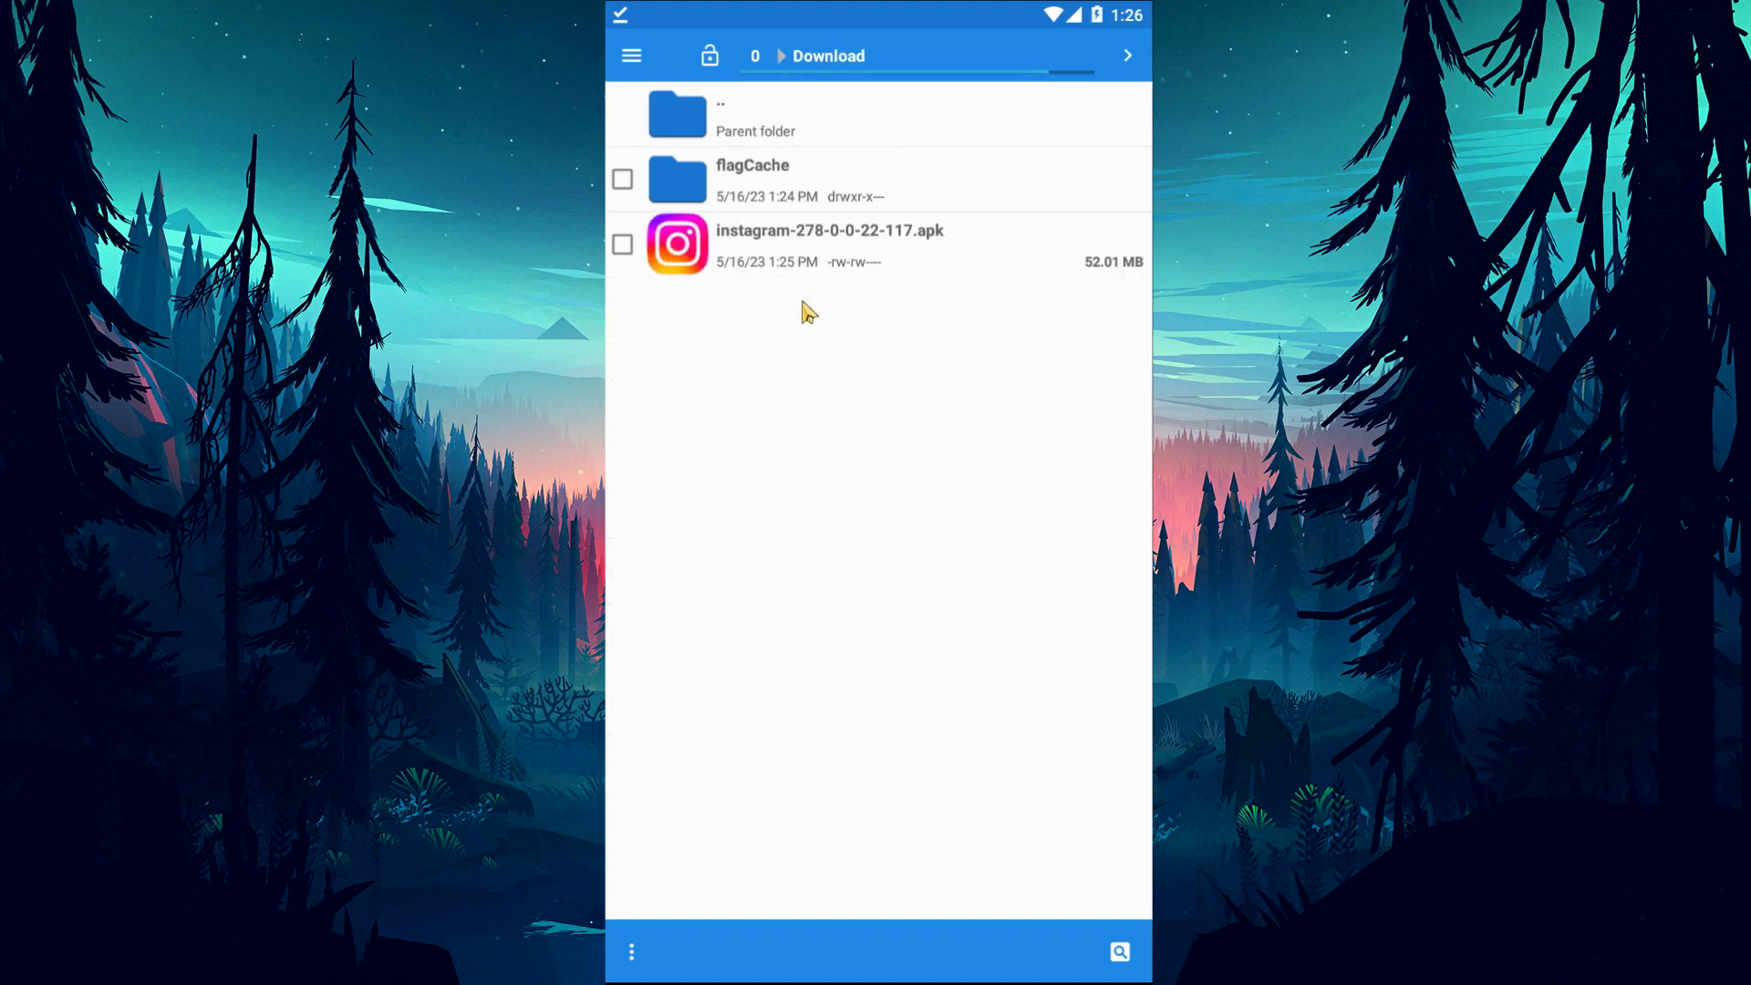
{"action": "left_click", "coordinate": [825, 263]}
{"action": "left_click", "coordinate": [1111, 944]}
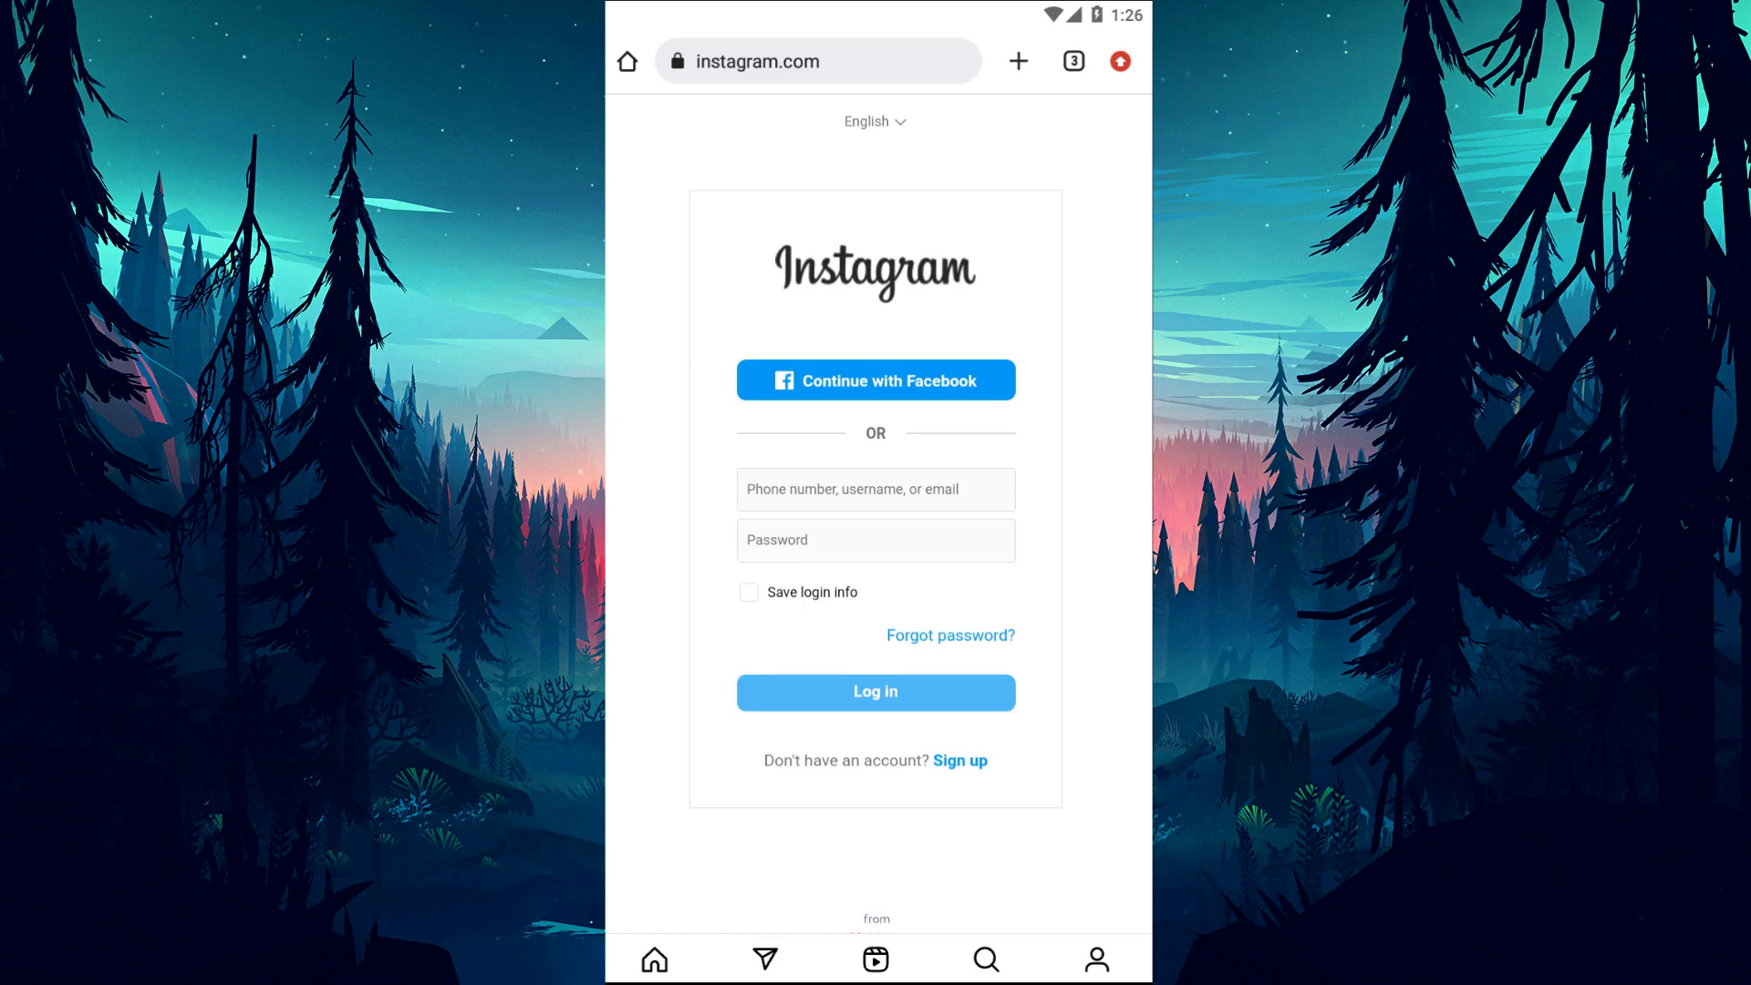
{"action": "left_click", "coordinate": [823, 497]}
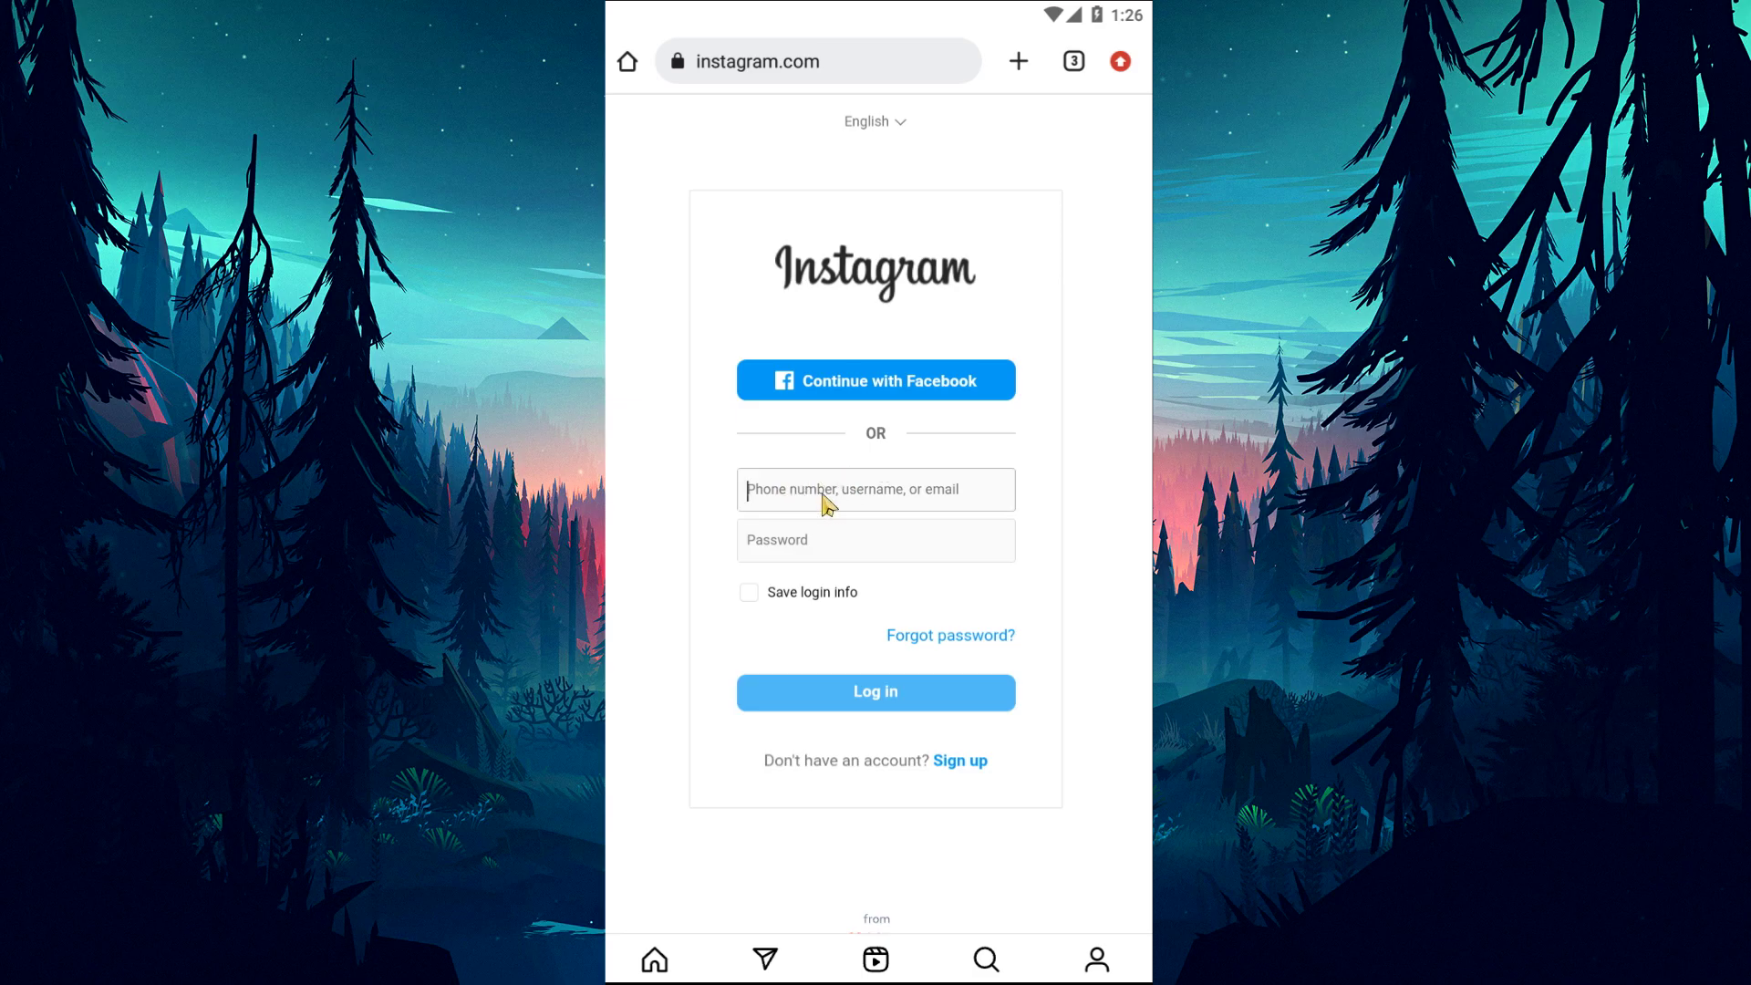
{"action": "type", "text": "test"}
{"action": "left_click", "coordinate": [807, 540]}
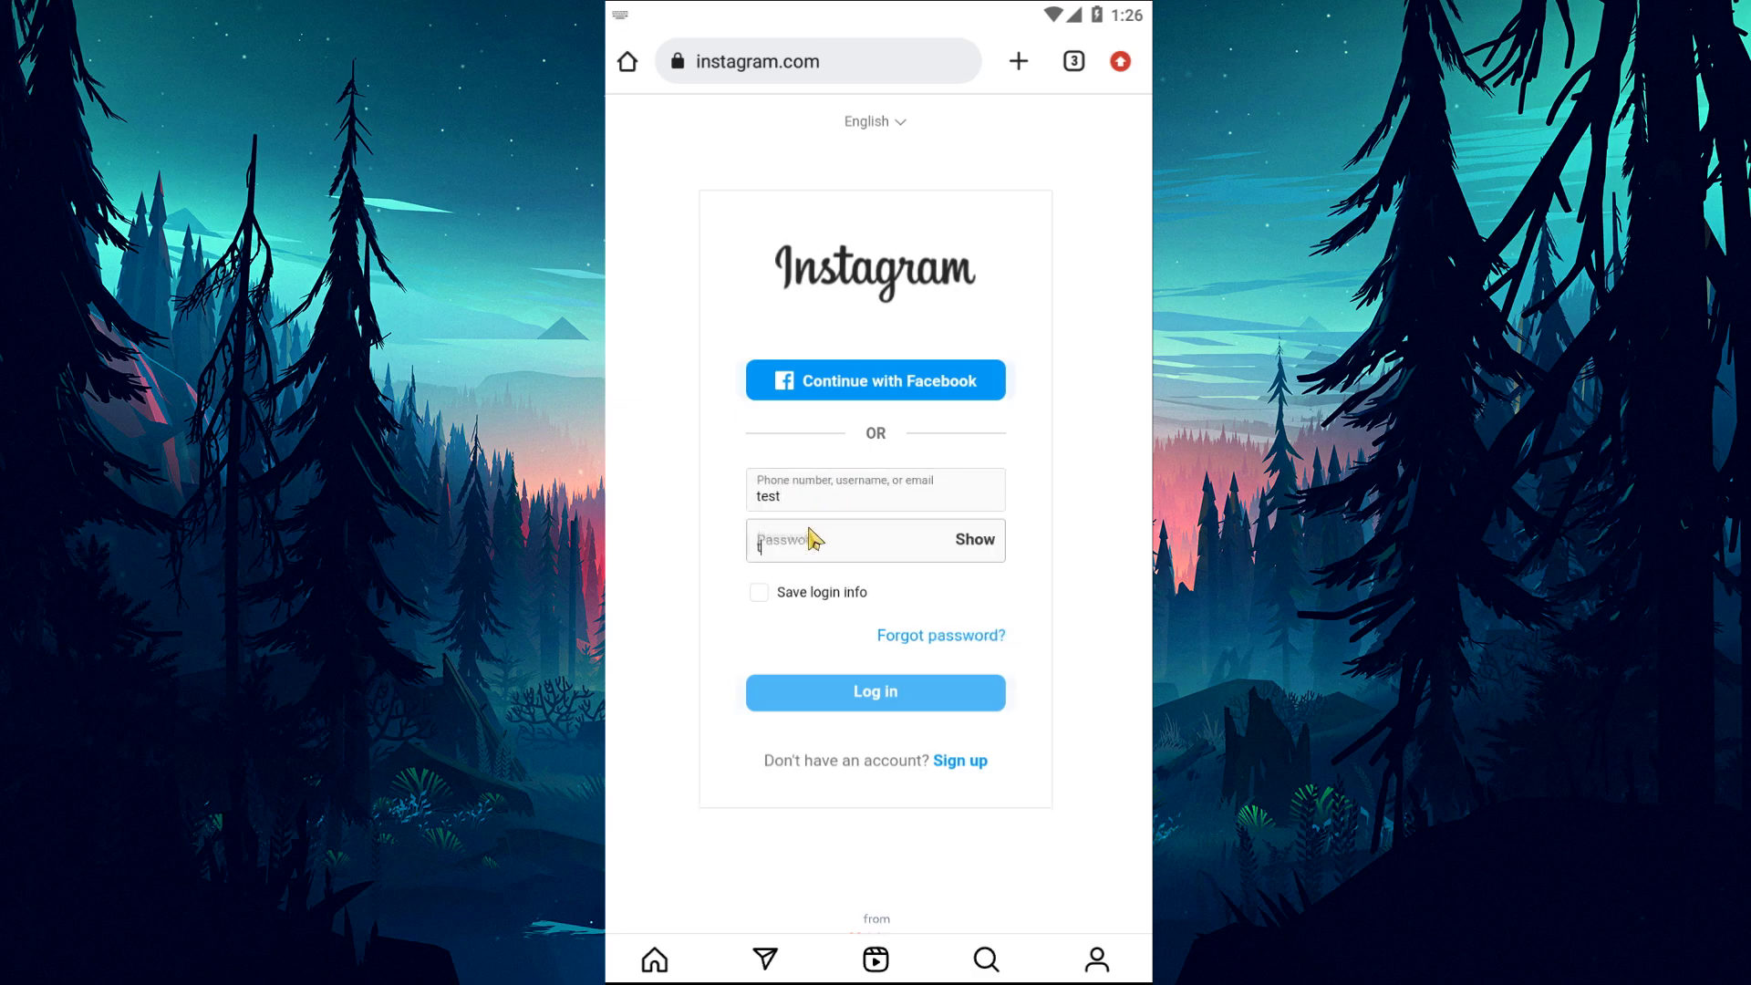
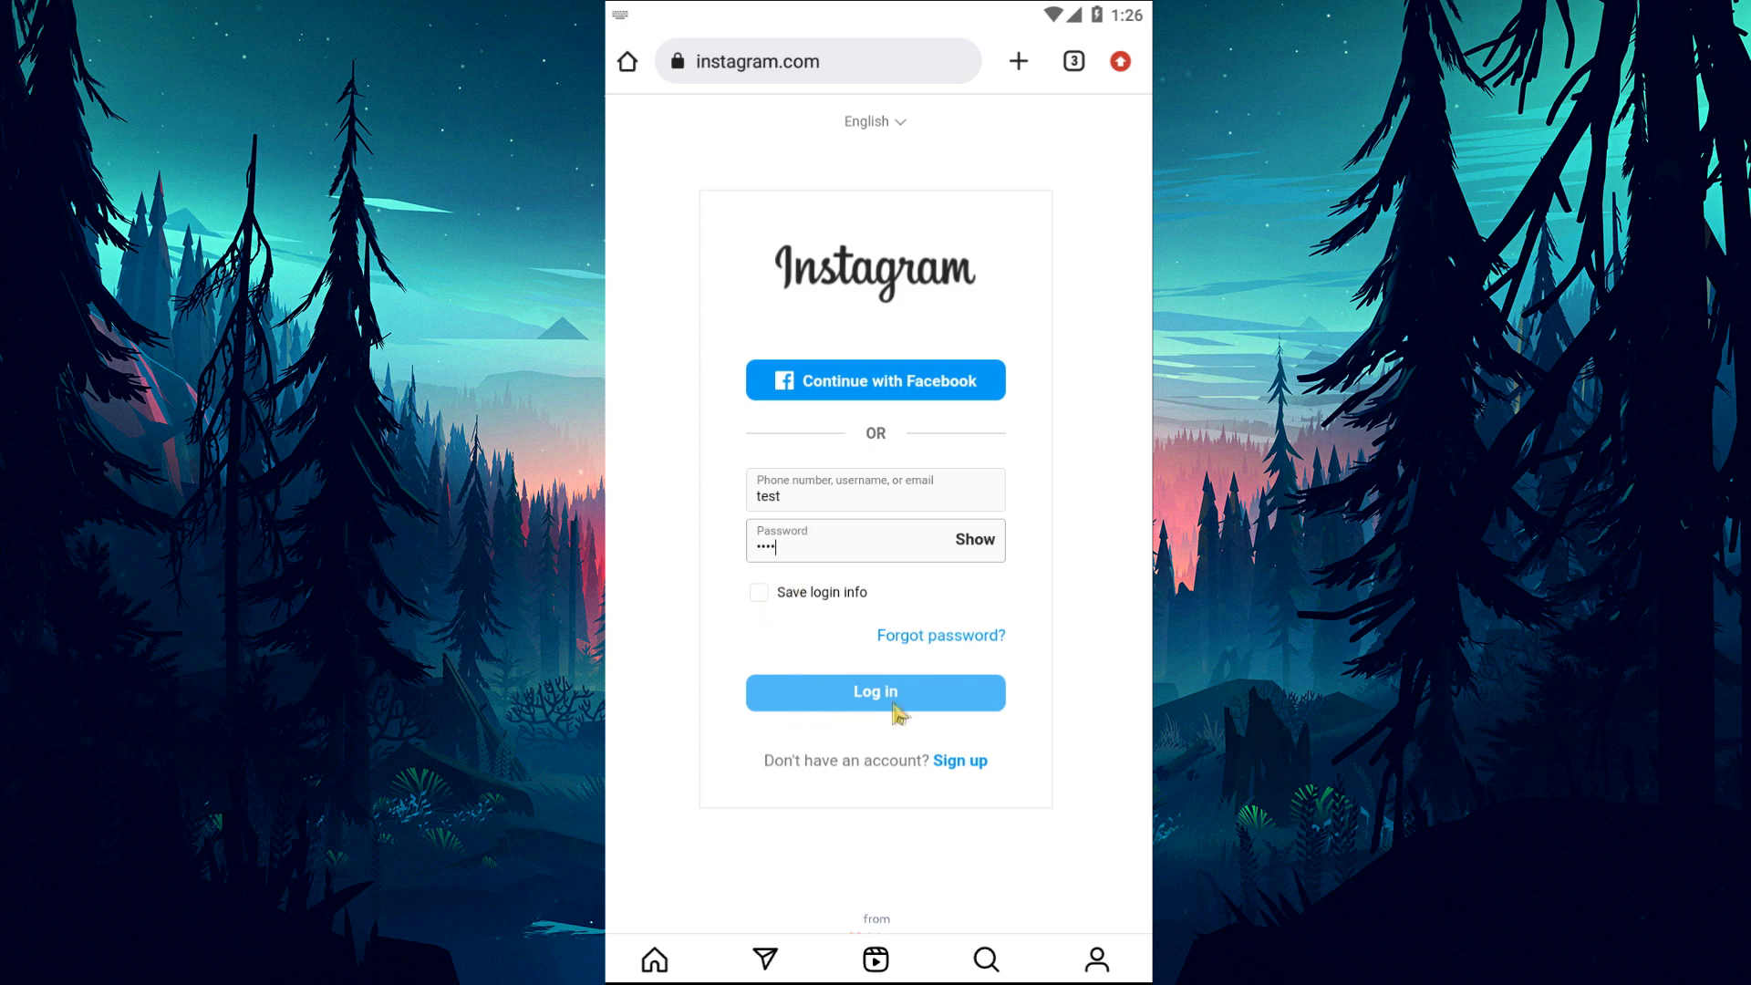